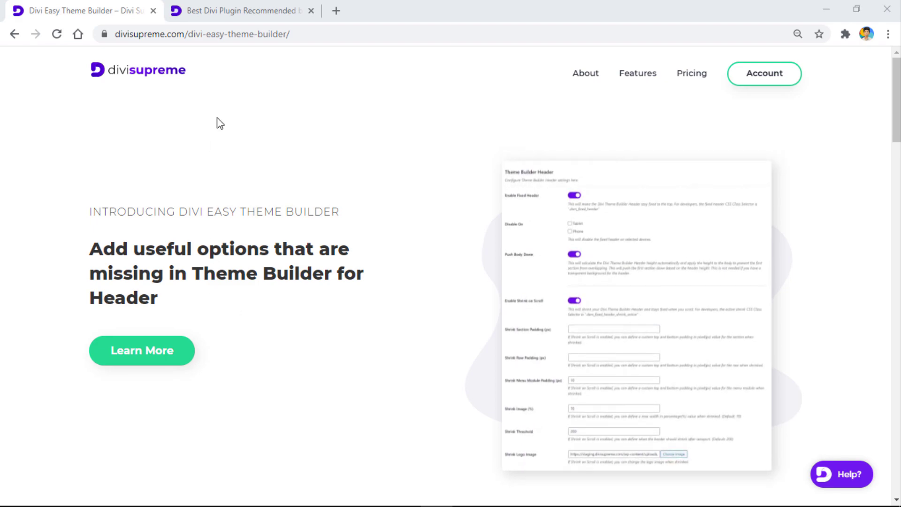
Bring up the 'Best Divi Plugin Recommended' deal page showing the 10% discount and $40, $79, $199 plans
left_click(250, 10)
scroll(255, 258, "up", 3)
scroll(253, 262, "up", 2)
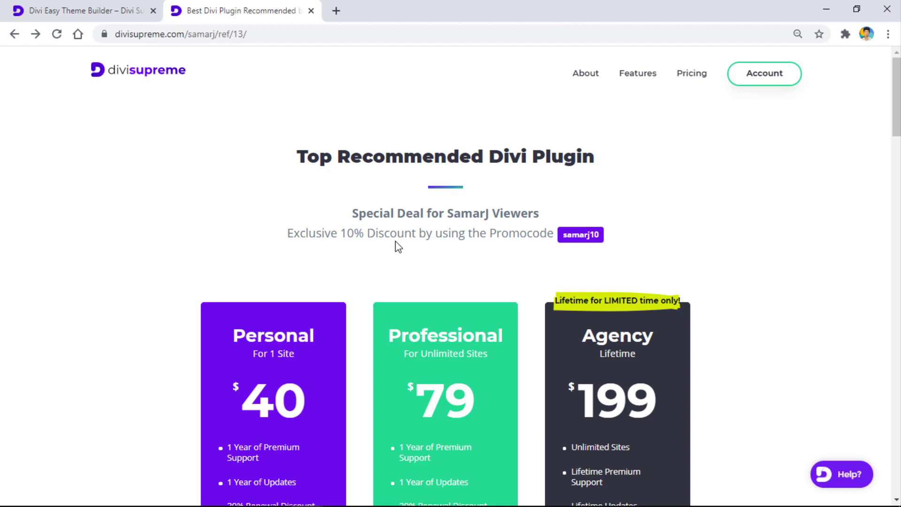
Highlight the 10% discount promo code and the lifetime limited-time offer label on the pricing page
scroll(398, 246, "down", 2)
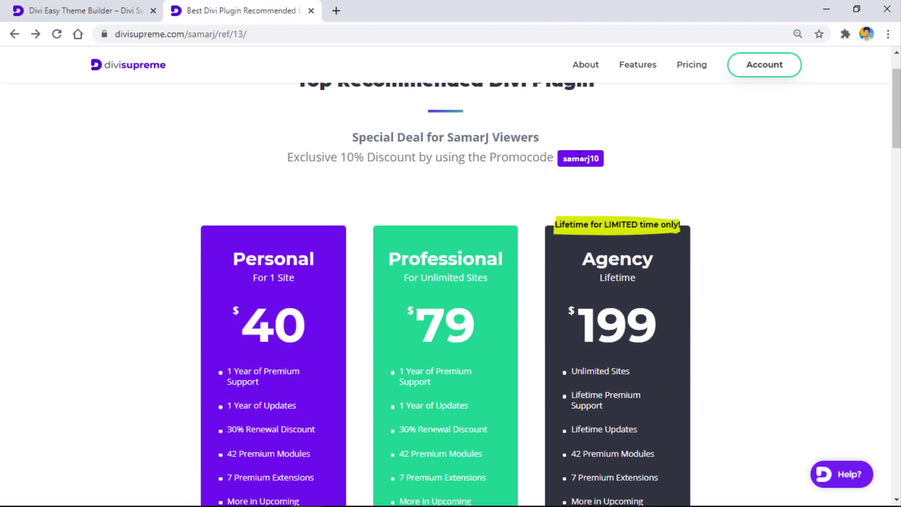
left_click_drag(564, 159, 599, 158)
left_click(580, 178)
scroll(540, 202, "down", 2)
scroll(516, 225, "down", 2)
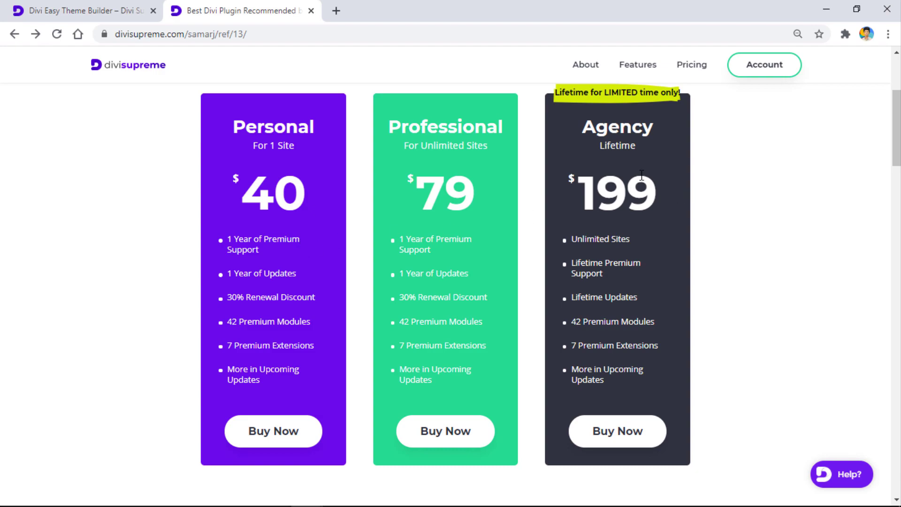
left_click_drag(554, 93, 673, 94)
left_click(714, 111)
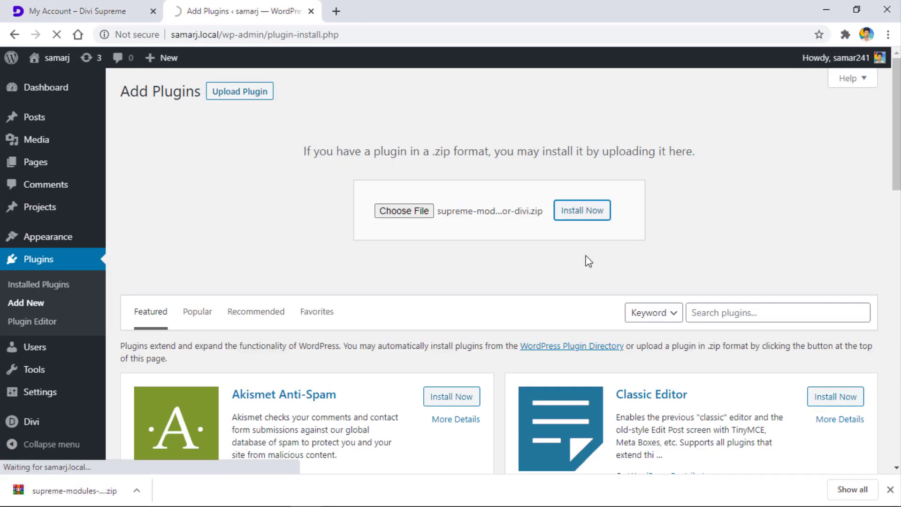
Install and activate the uploaded supreme-modules zip, then view Divi Supreme Pro's Easy Theme Builder header options
left_click(136, 185)
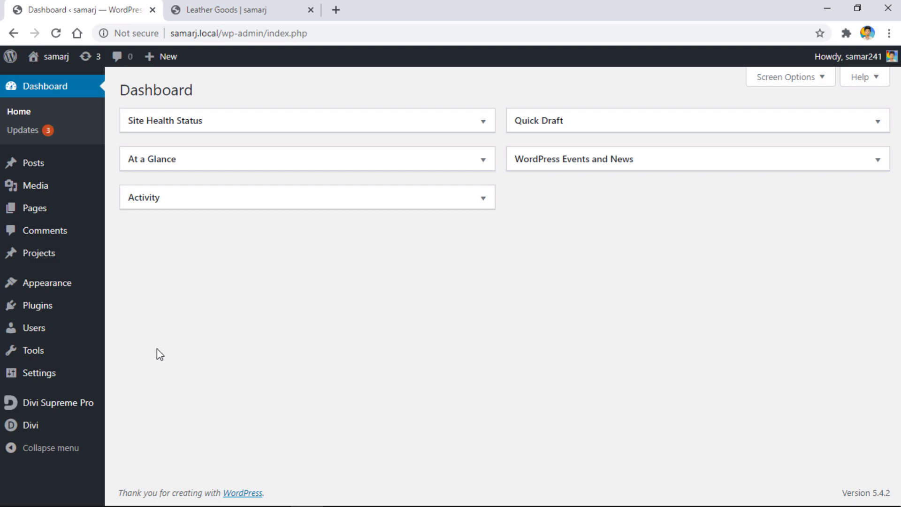
left_click(77, 407)
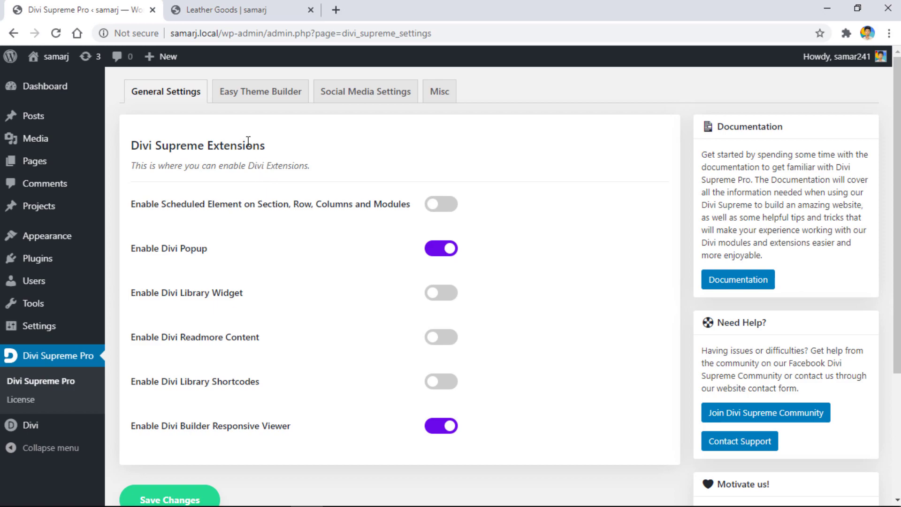
left_click(254, 95)
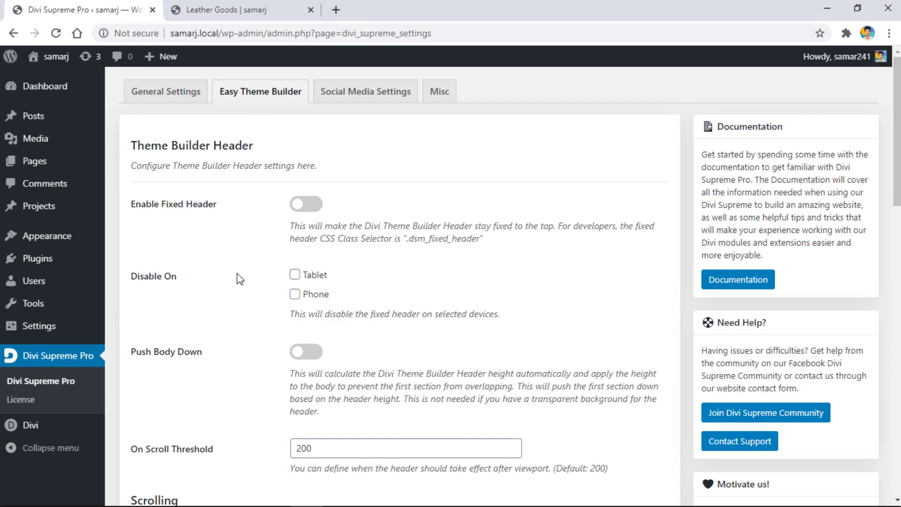
scroll(237, 274, "down", 10)
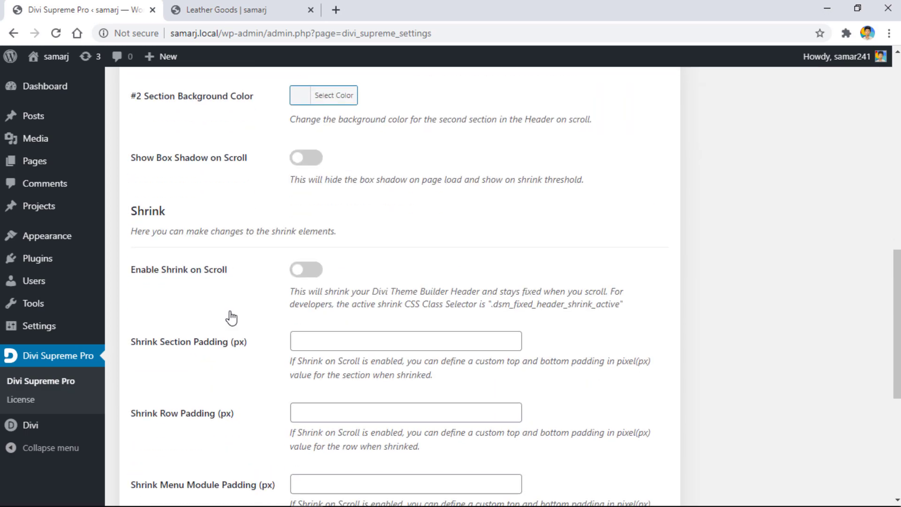
scroll(227, 320, "down", 6)
scroll(269, 344, "up", 15)
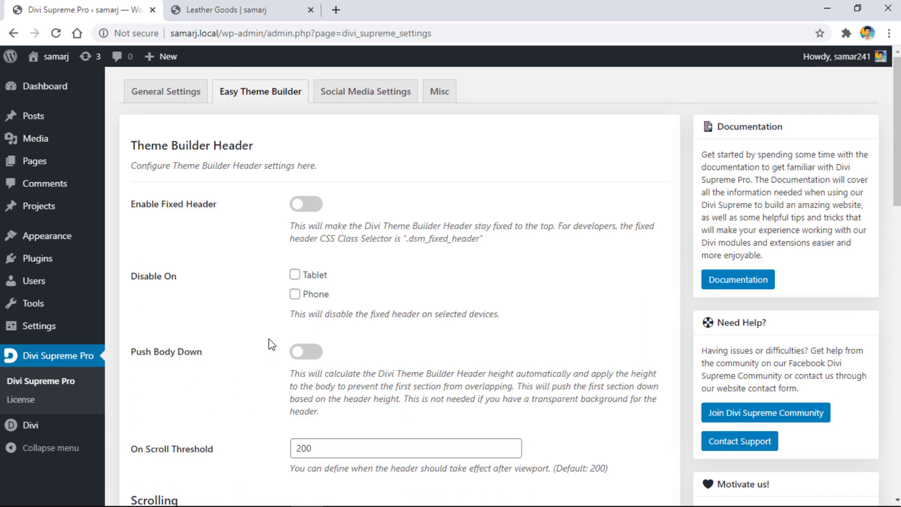
Scroll the Leather Goods page to see how its header currently behaves
left_click(212, 10)
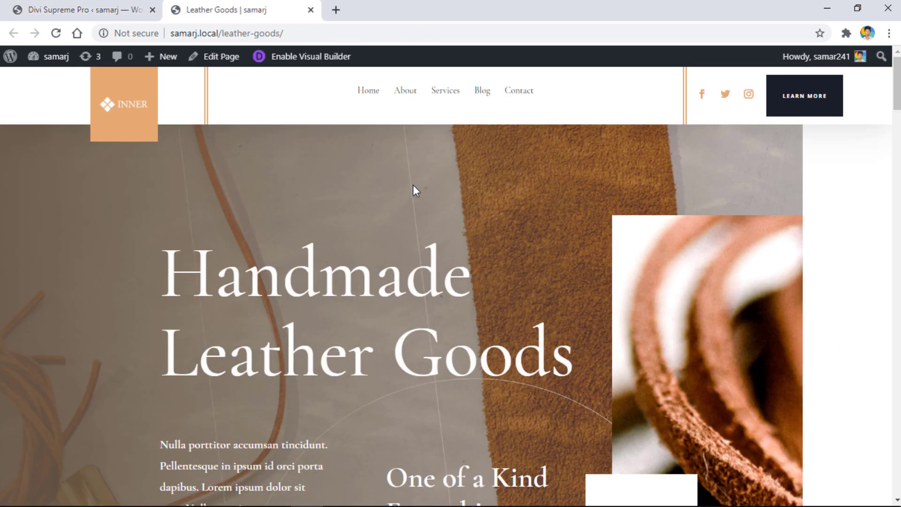
scroll(597, 216, "down", 5)
scroll(582, 231, "up", 5)
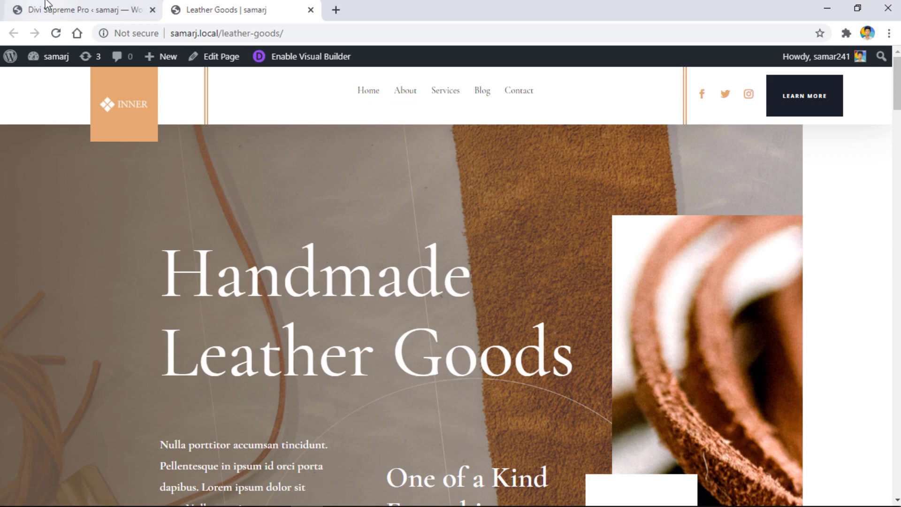
Turn on Enable Fixed Header, then scroll the Leather Goods page again
left_click(57, 9)
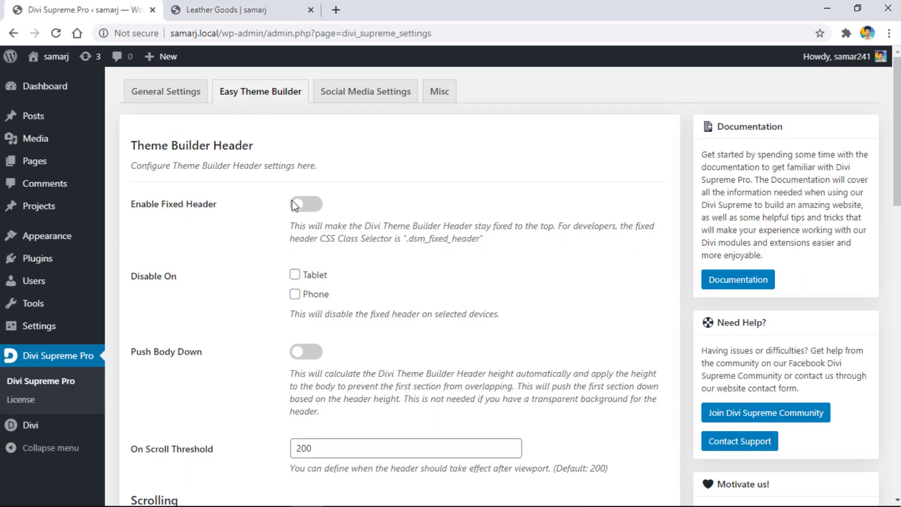
left_click(310, 207)
key("ctrl+Tab")
scroll(469, 246, "down", 8)
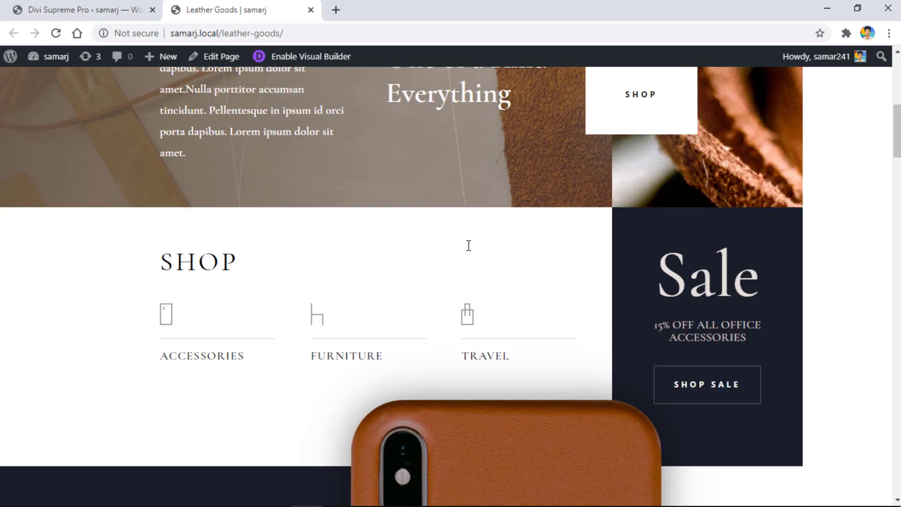
scroll(469, 245, "down", 8)
scroll(468, 245, "up", 17)
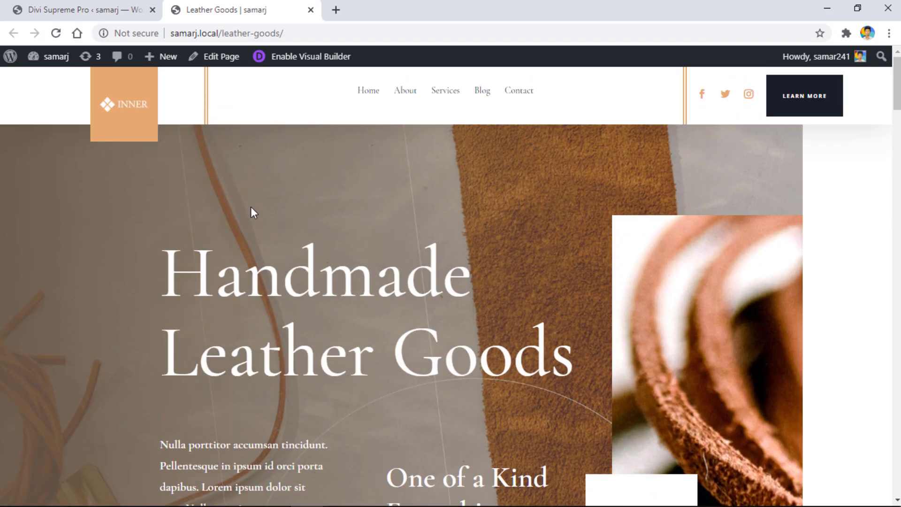
Save the Enable Fixed Header setting in Divi Supreme Pro
key("ctrl+Tab")
scroll(298, 253, "down", 6)
scroll(291, 211, "up", 6)
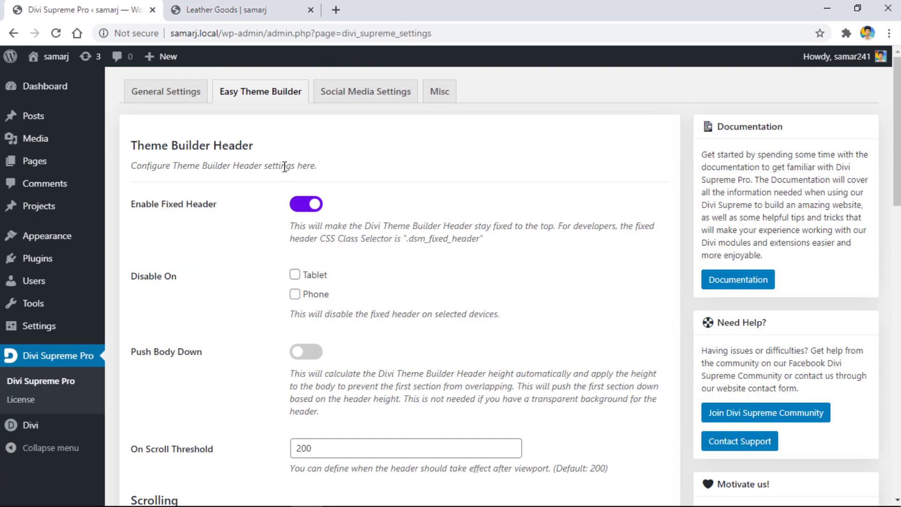
scroll(171, 238, "down", 12)
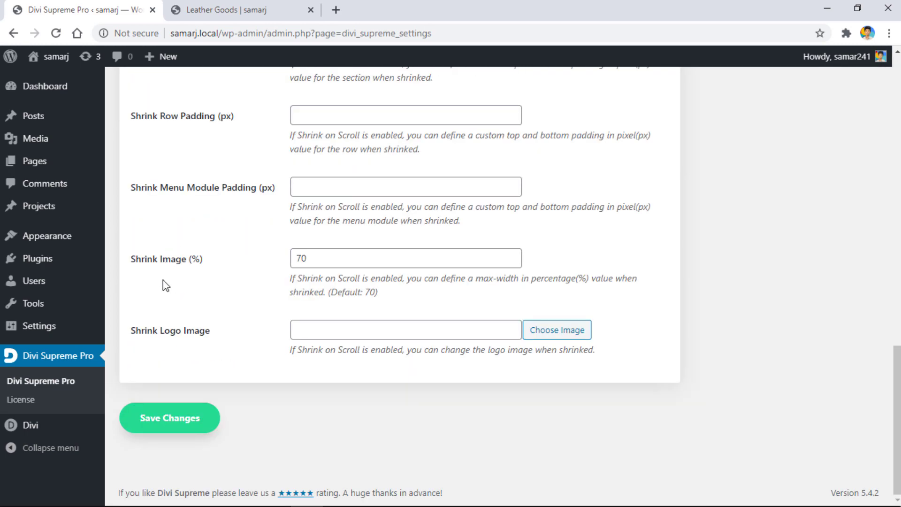
left_click(161, 422)
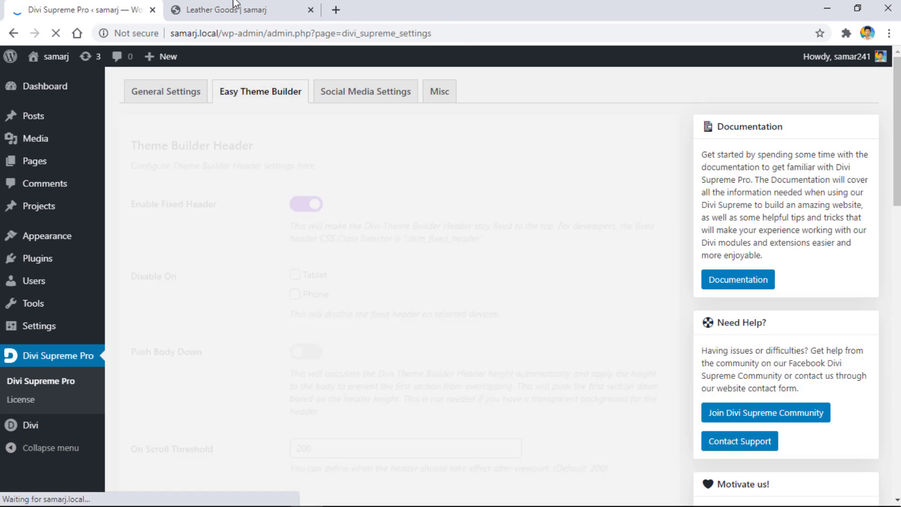
Reload the Leather Goods page and scroll to confirm the header stays pinned at the top
left_click(233, 5)
left_click(56, 33)
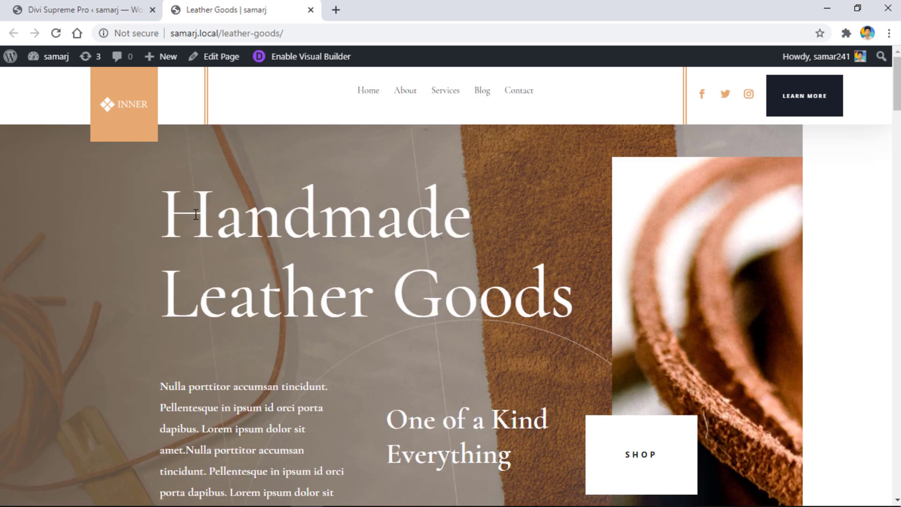
scroll(195, 215, "down", 15)
scroll(190, 202, "down", 20)
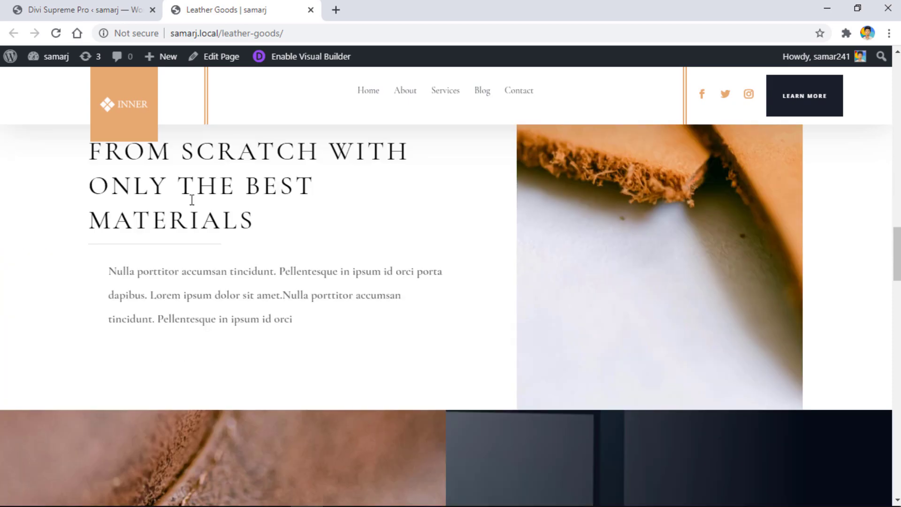
scroll(203, 189, "down", 7)
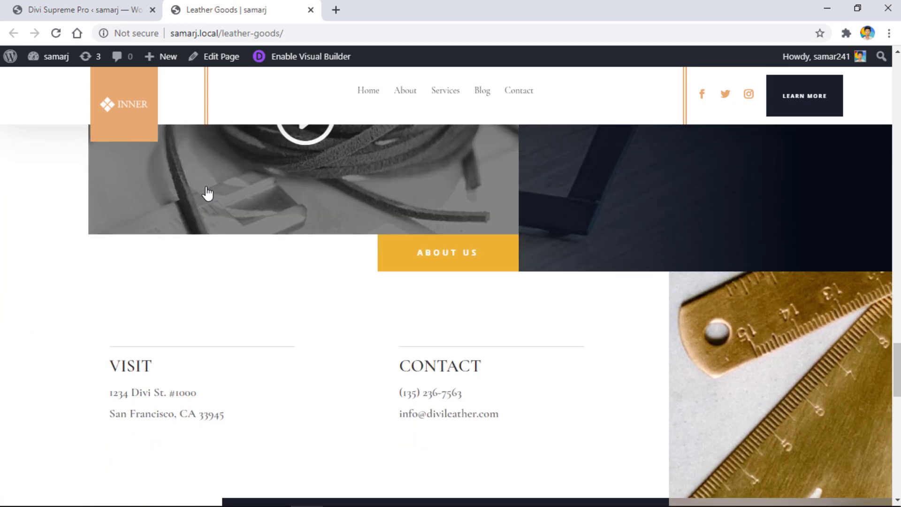
scroll(228, 199, "up", 20)
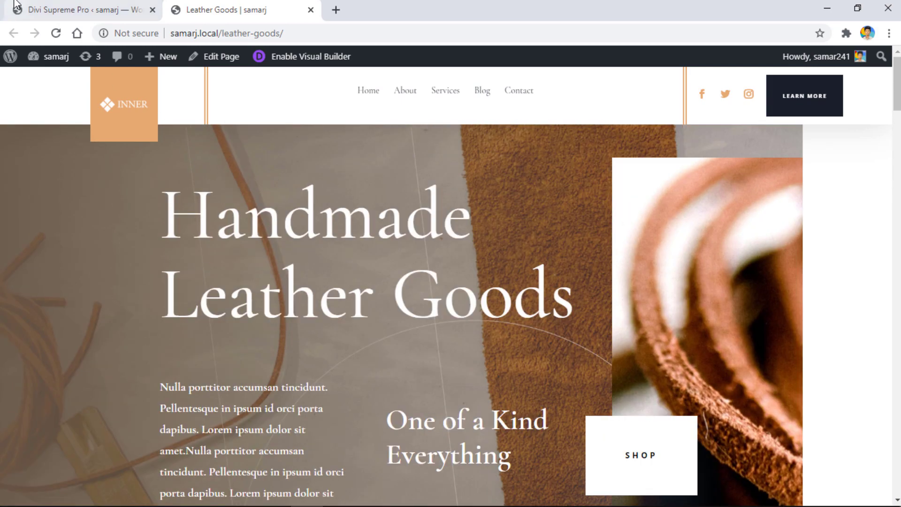
Compare the Easy Theme Builder settings with the Leather Goods page header
left_click(85, 9)
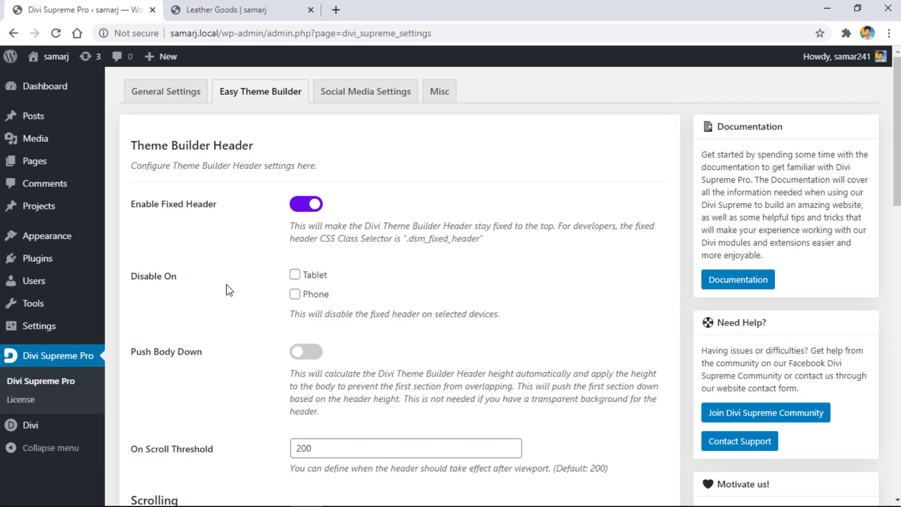
scroll(273, 285, "down", 1)
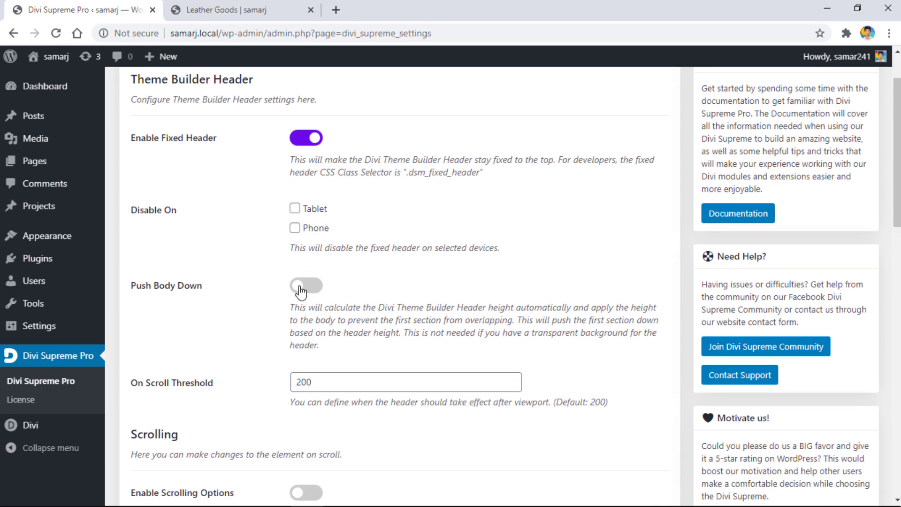
left_click(192, 8)
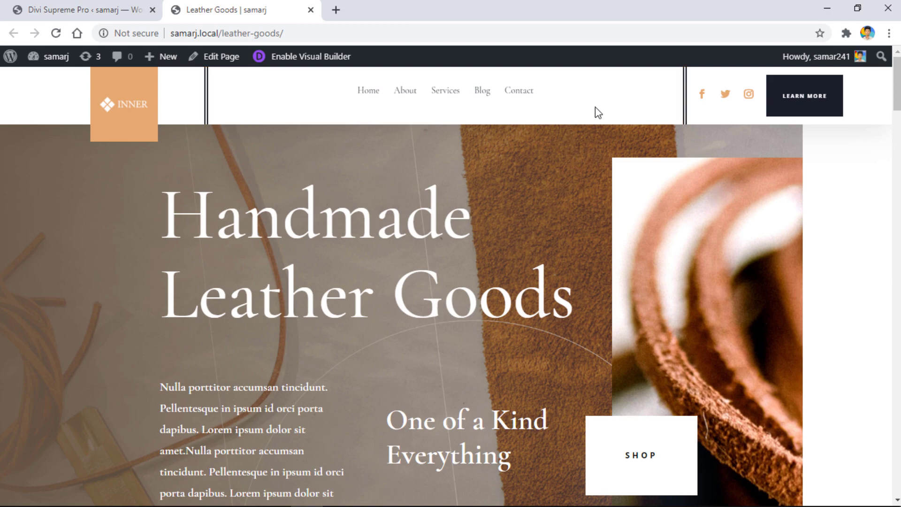
Turn on and save Push Body Down, then reload the Leather Goods page
left_click(42, 10)
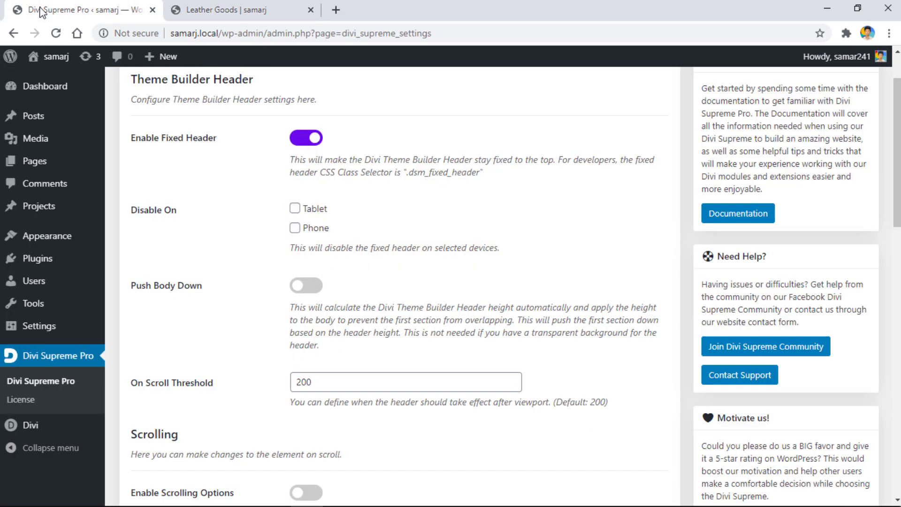
left_click(301, 285)
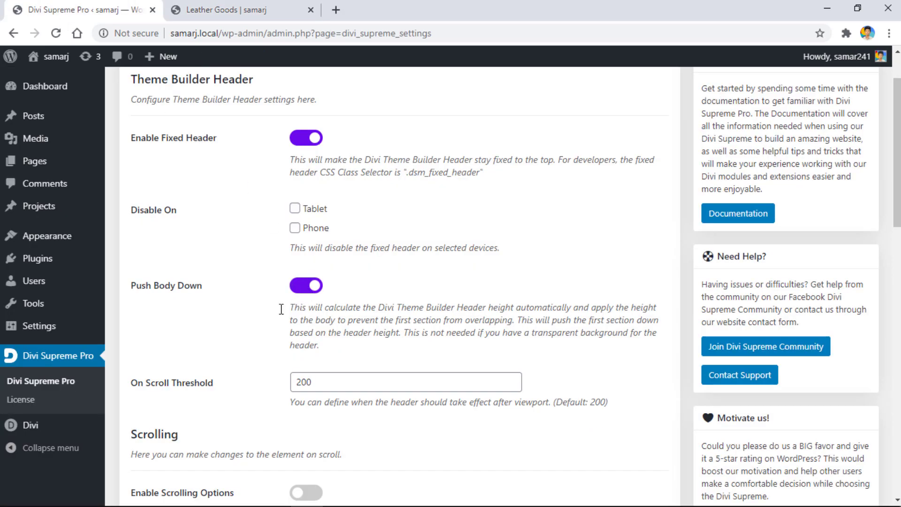
scroll(239, 329, "down", 15)
left_click(151, 414)
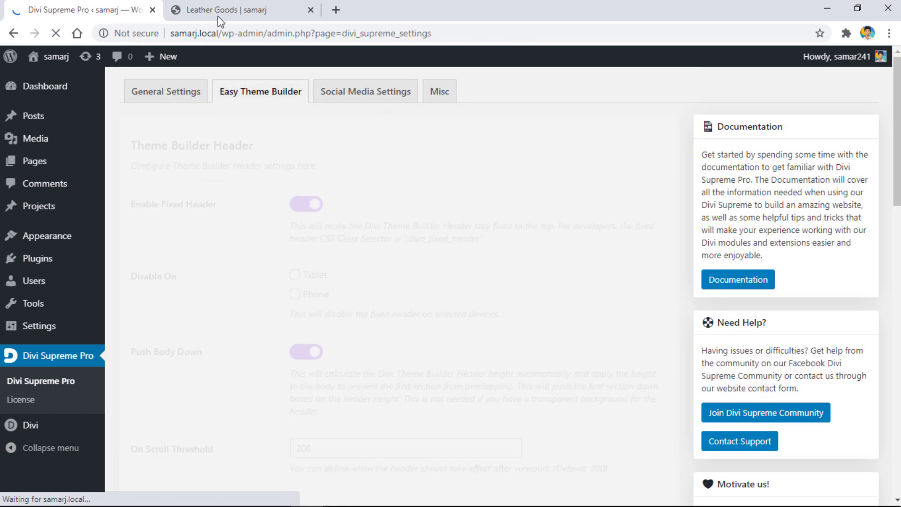
left_click(220, 19)
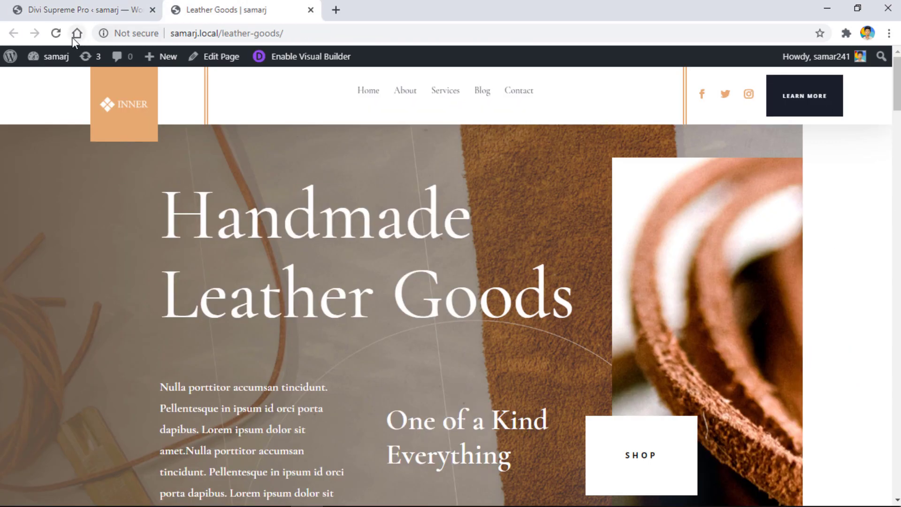
left_click(55, 33)
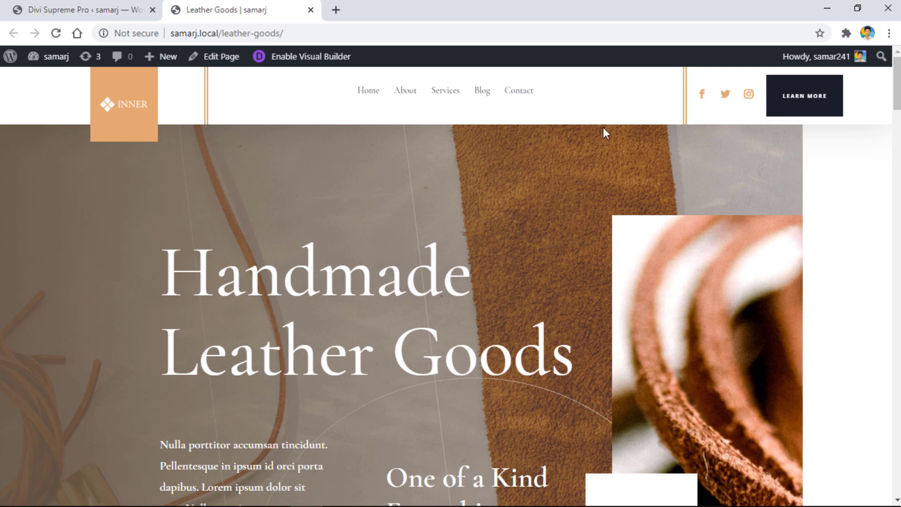
Turn on Enable Scrolling Options in the Easy Theme Builder header settings
left_click(79, 9)
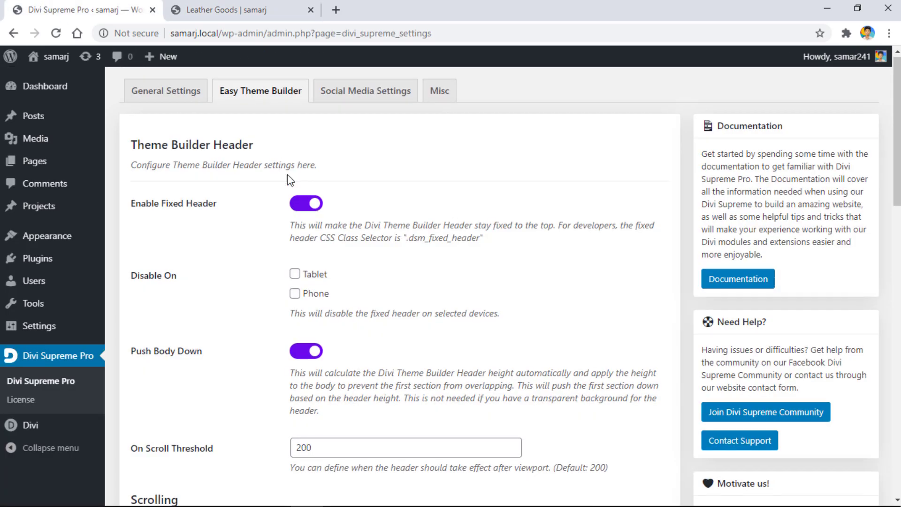
scroll(282, 188, "down", 3)
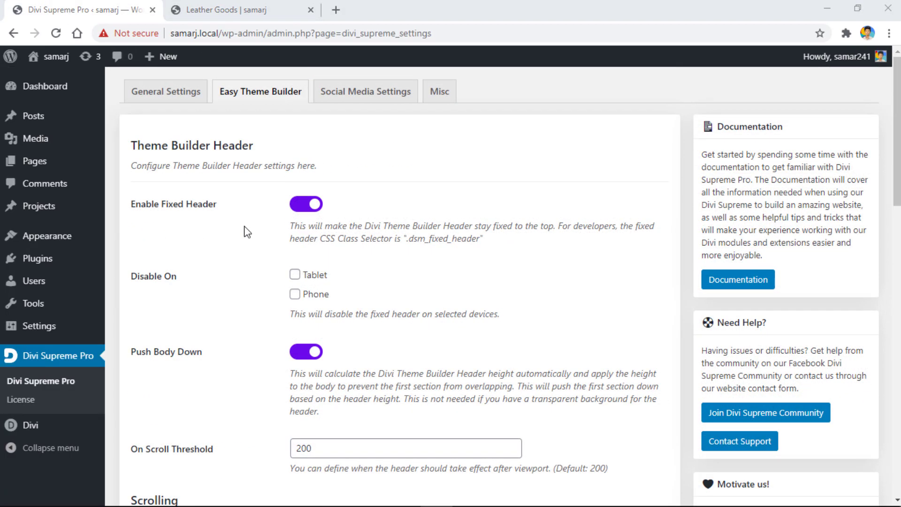
scroll(247, 231, "down", 7)
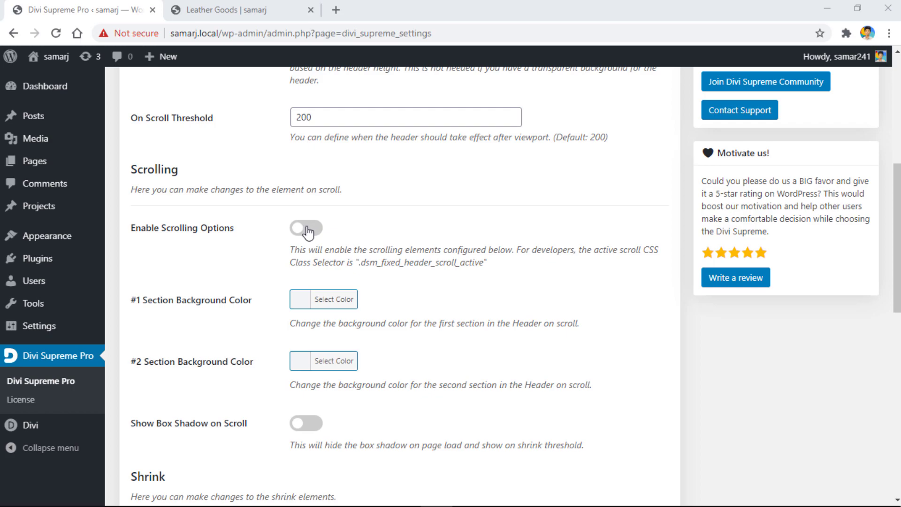
left_click(306, 228)
scroll(264, 221, "down", 3)
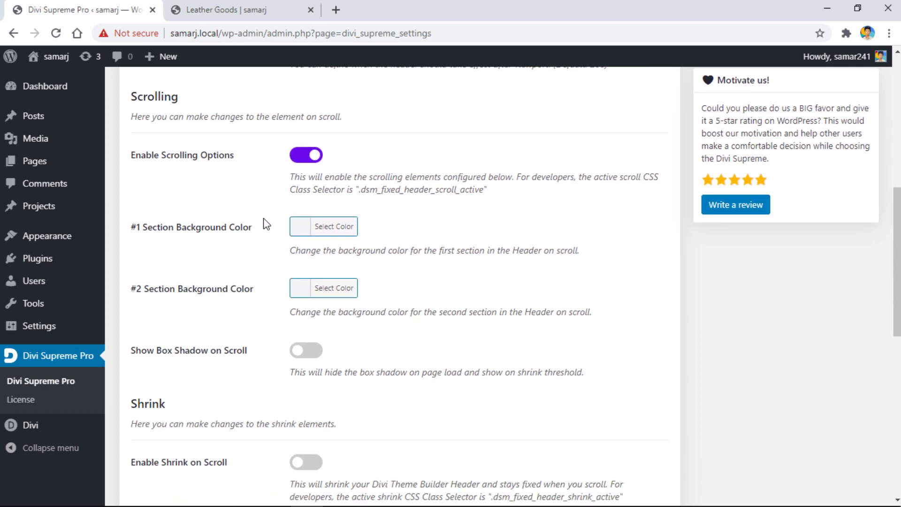
scroll(282, 211, "up", 1)
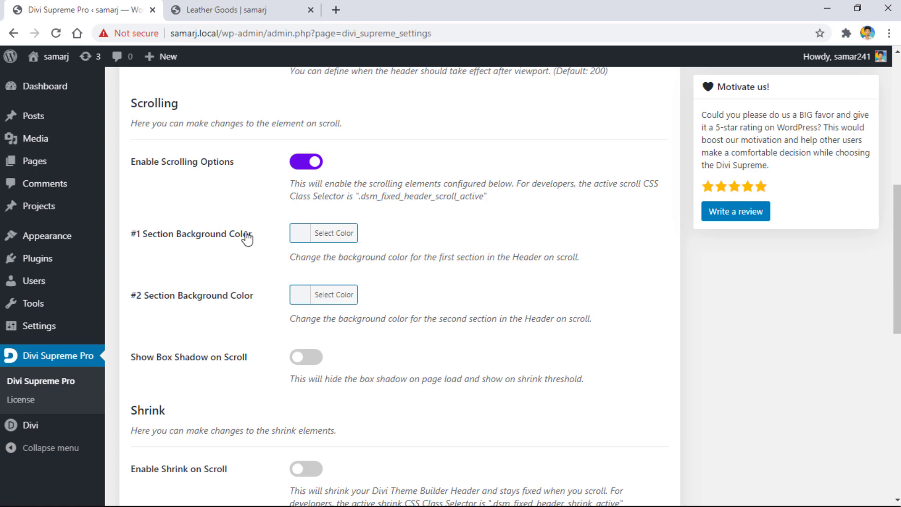
Set the #1 Section Background scroll colour to purple and view the Leather Goods page
left_click(244, 9)
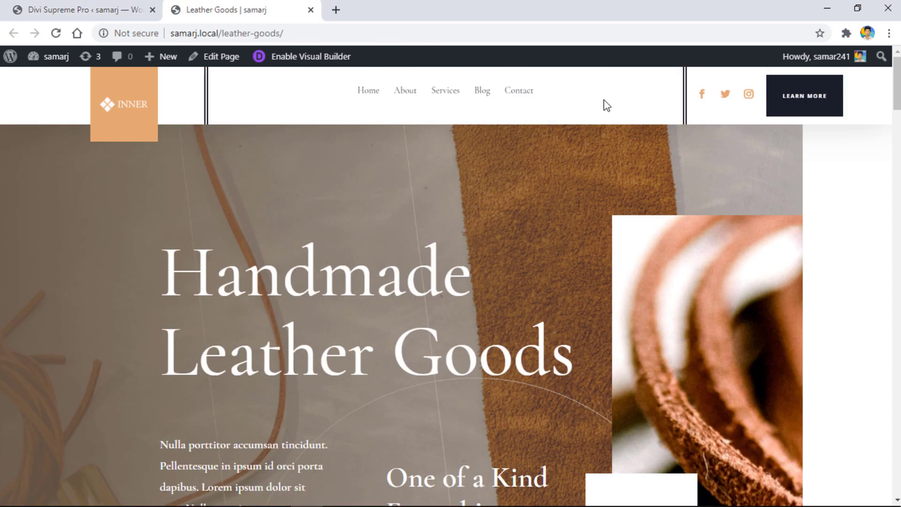
left_click(19, 11)
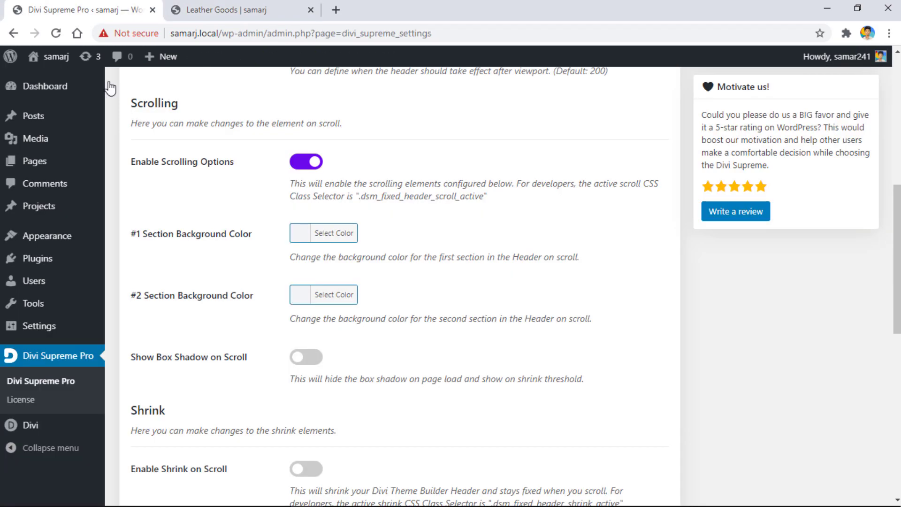
left_click(334, 235)
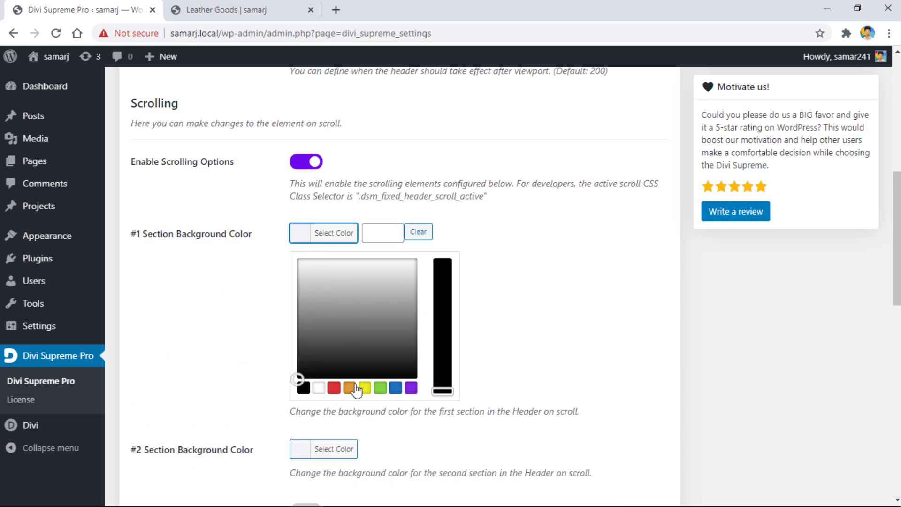
left_click(411, 387)
left_click(304, 235)
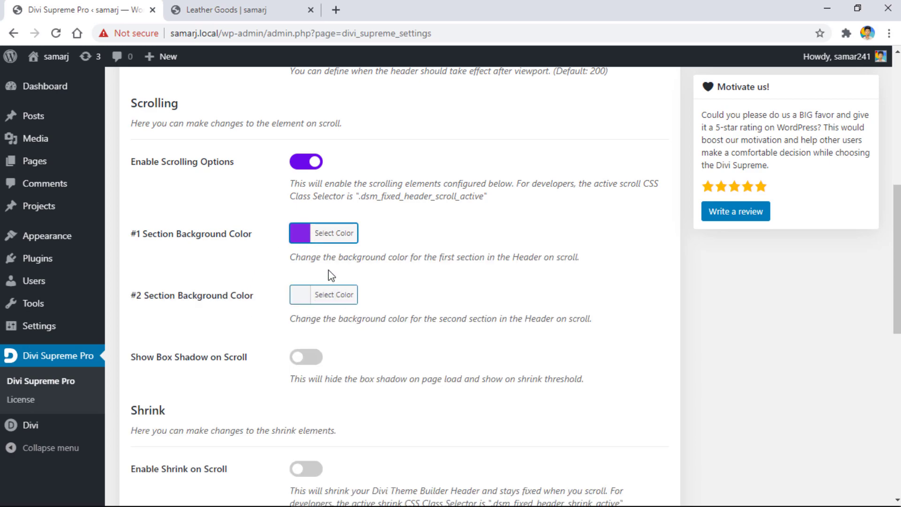
left_click(235, 4)
Turn on Show Box Shadow on Scroll and save the header settings
scroll(548, 163, "down", 20)
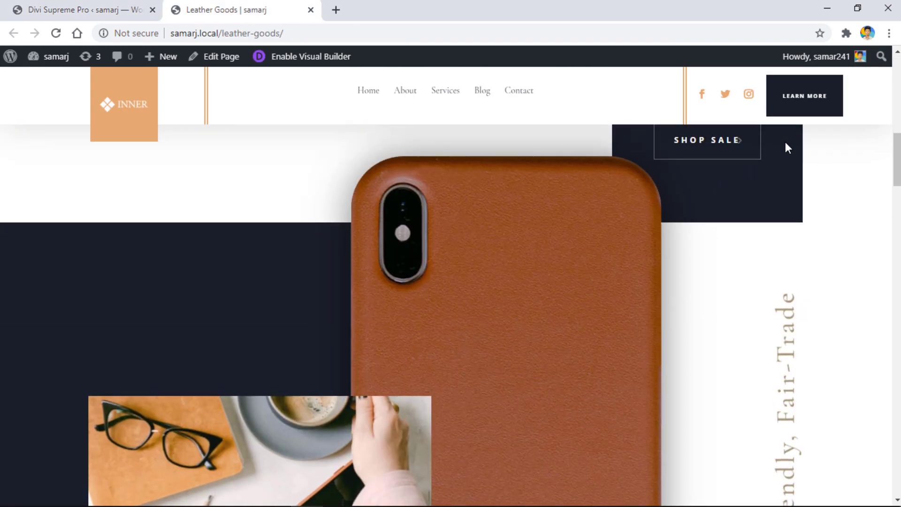
scroll(807, 139, "down", 8)
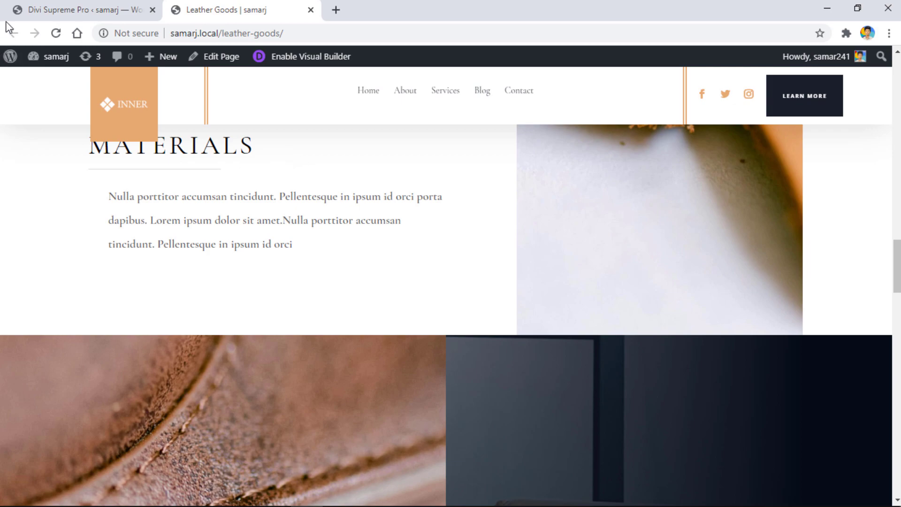
left_click(19, 10)
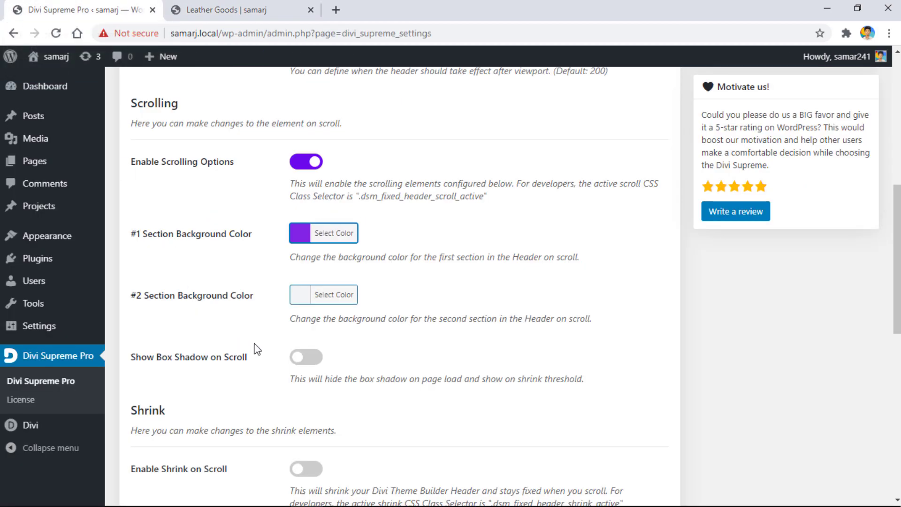
left_click(303, 358)
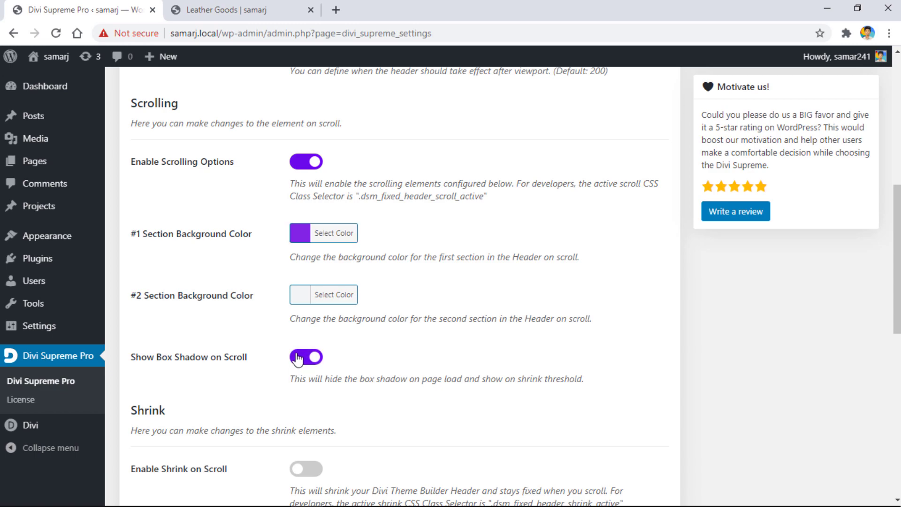
scroll(244, 322, "down", 10)
left_click(149, 412)
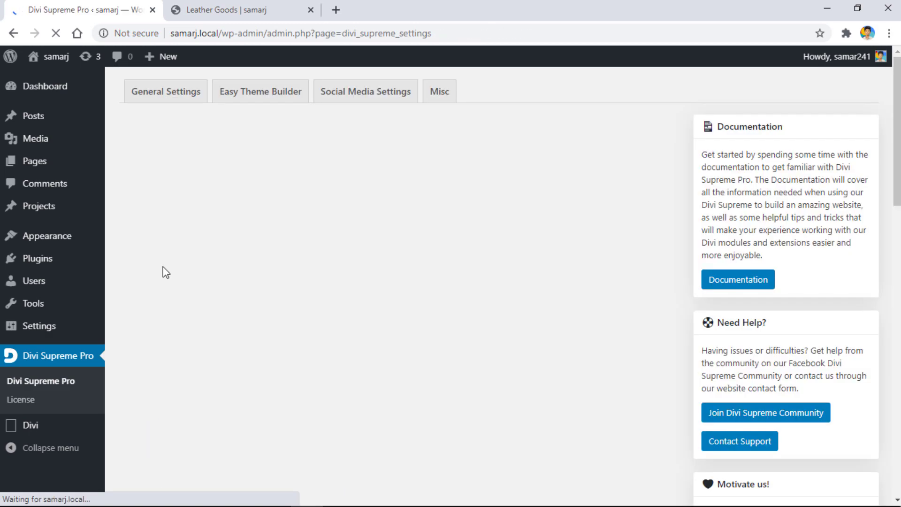
Reload the Leather Goods page and scroll to confirm the header turns purple
left_click(225, 9)
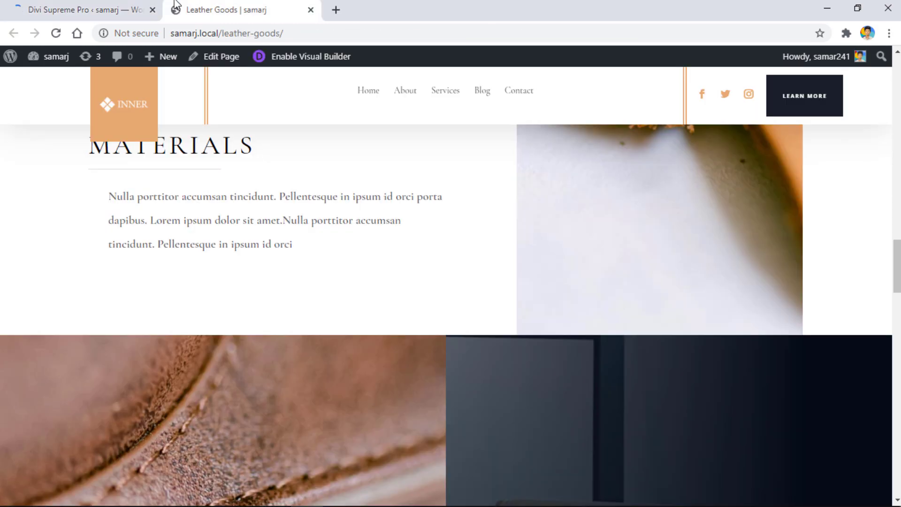
left_click(62, 34)
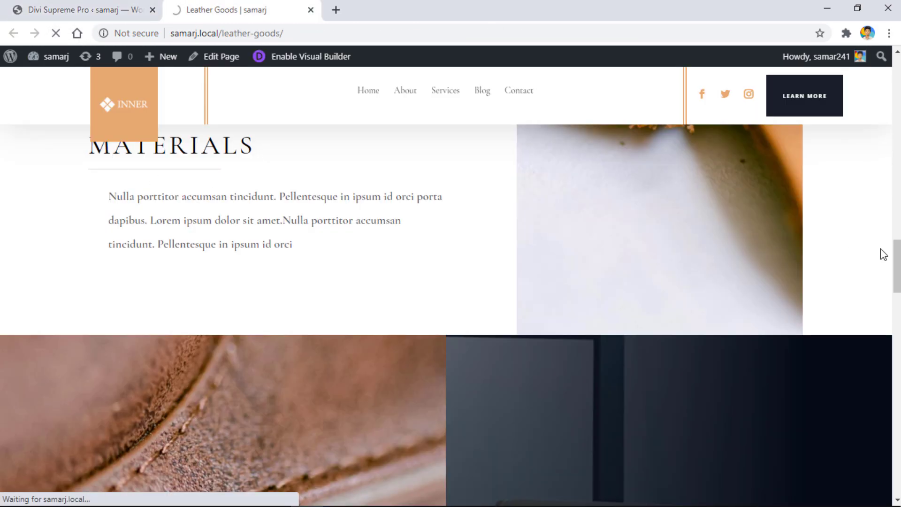
scroll(751, 305, "up", 10)
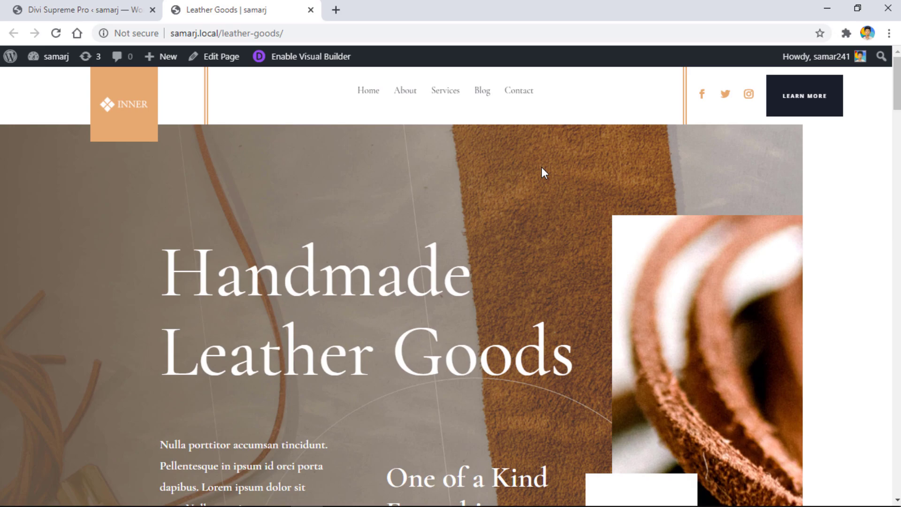
scroll(541, 172, "down", 10)
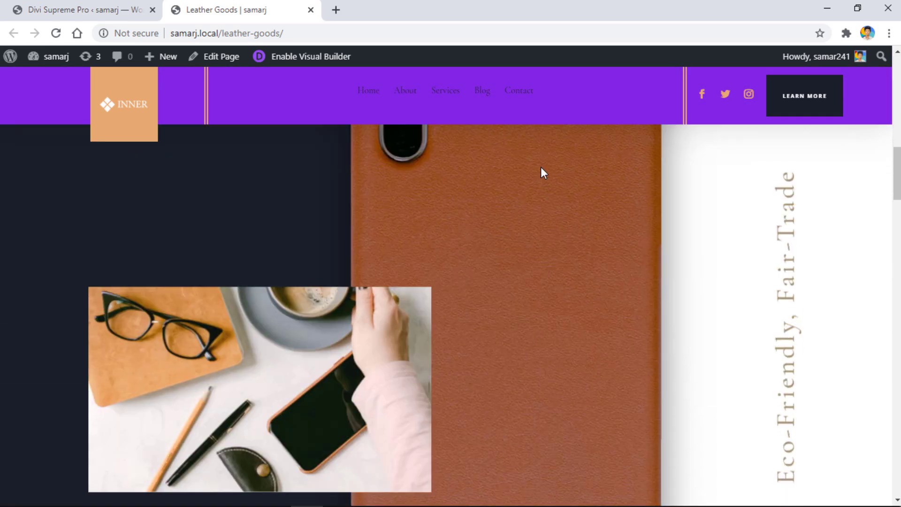
scroll(541, 173, "down", 15)
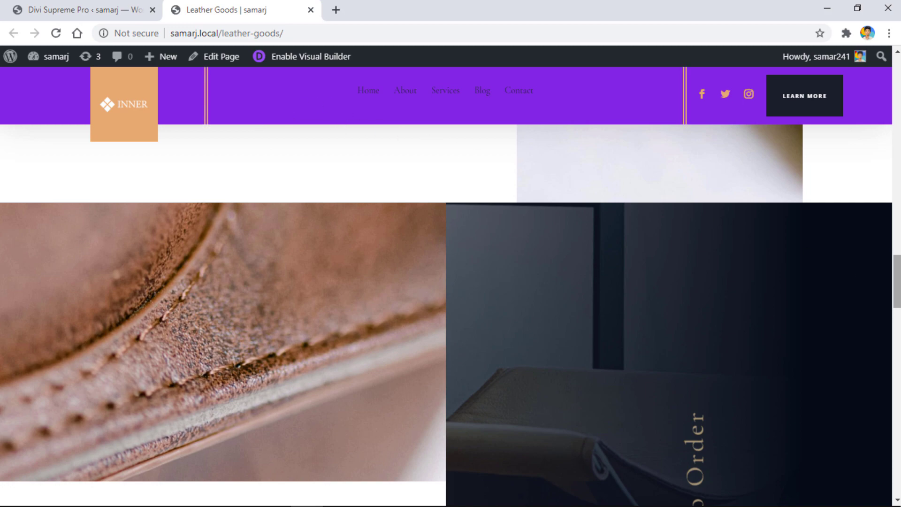
scroll(576, 173, "down", 3)
scroll(576, 173, "up", 5)
scroll(392, 193, "down", 2)
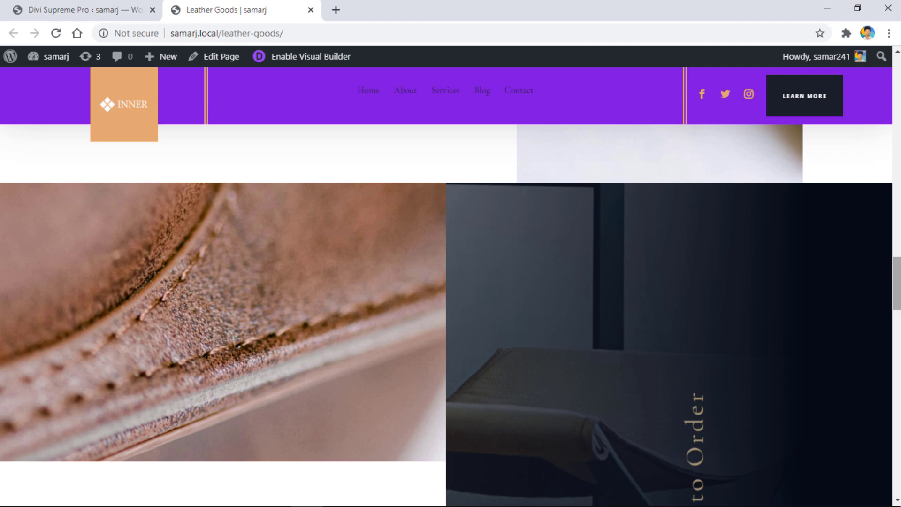
left_click_drag(897, 281, 890, 75)
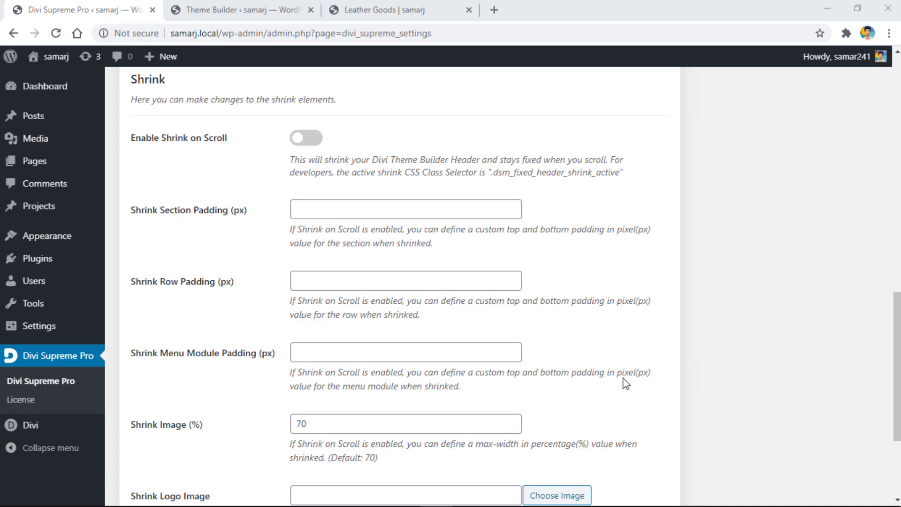
Turn on Enable Shrink on Scroll and check the Theme Builder header section's 15px padding
left_click(308, 140)
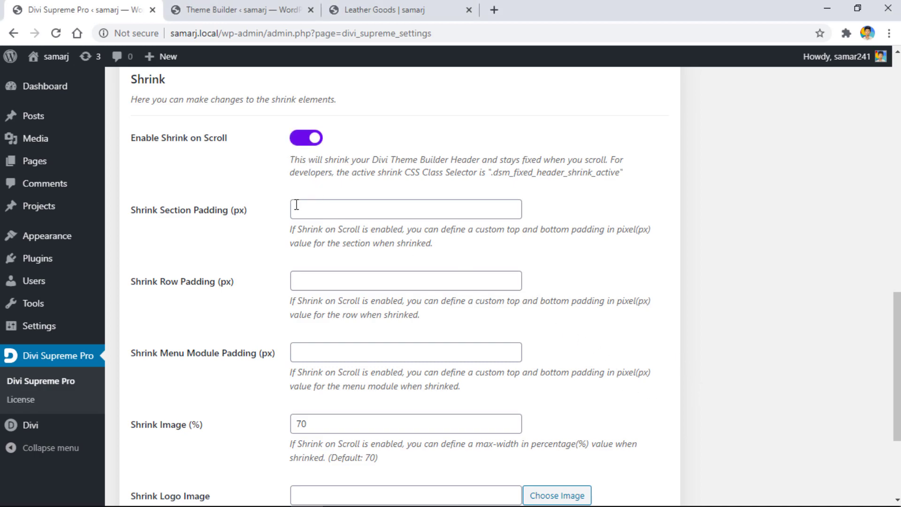
left_click(237, 10)
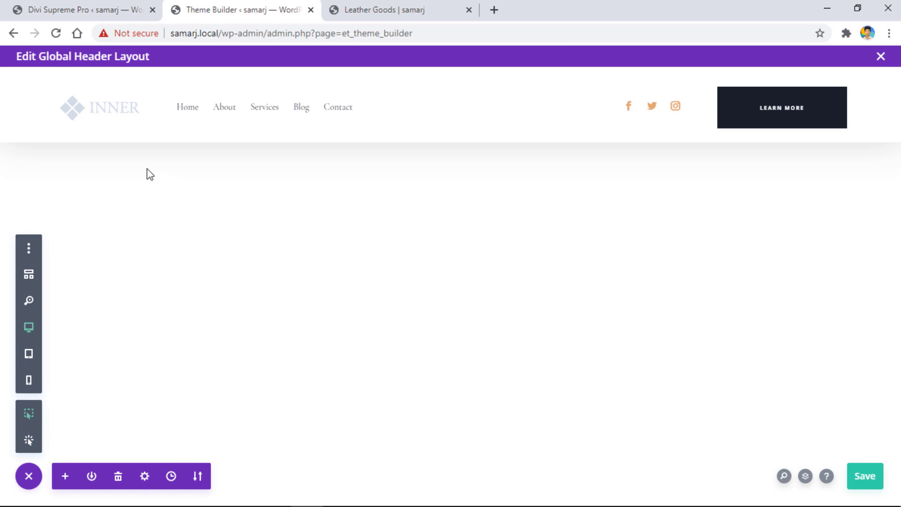
left_click(33, 85)
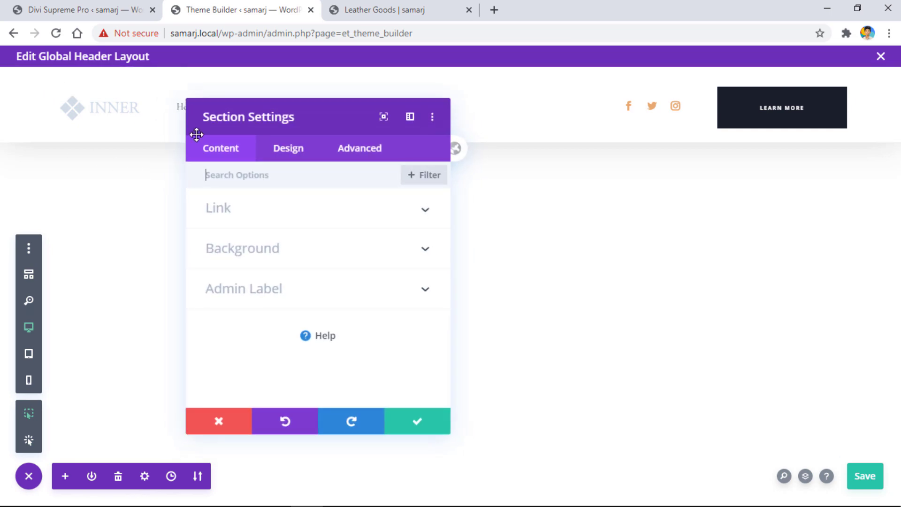
left_click(296, 151)
left_click(242, 329)
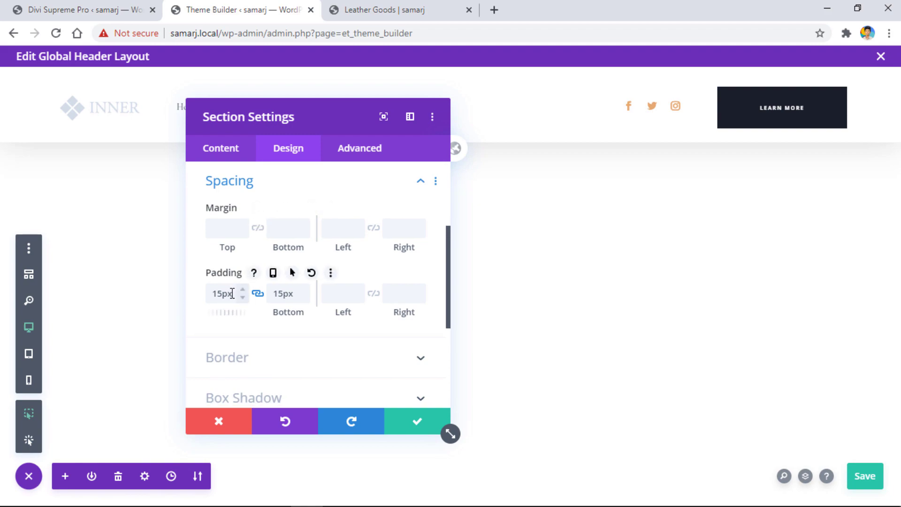
left_click_drag(233, 294, 209, 293)
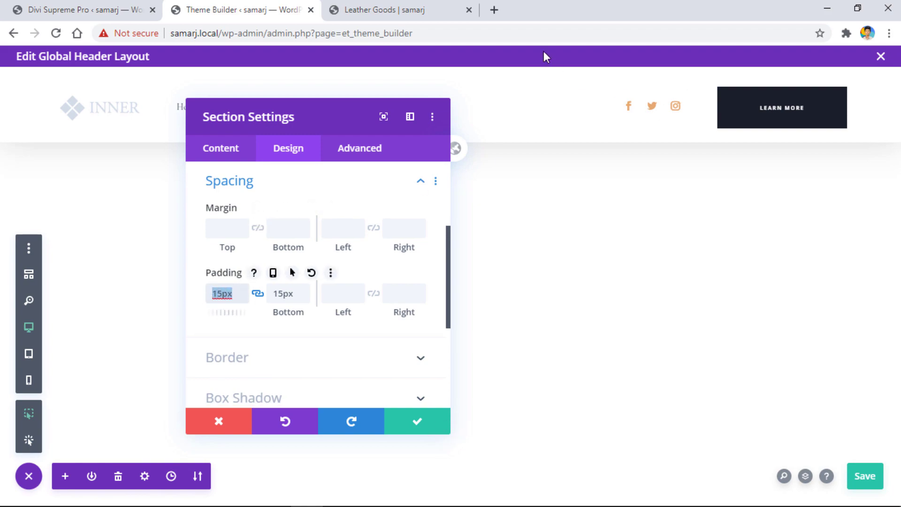
left_click(93, 7)
Set Shrink Section Padding to 0
left_click(300, 203)
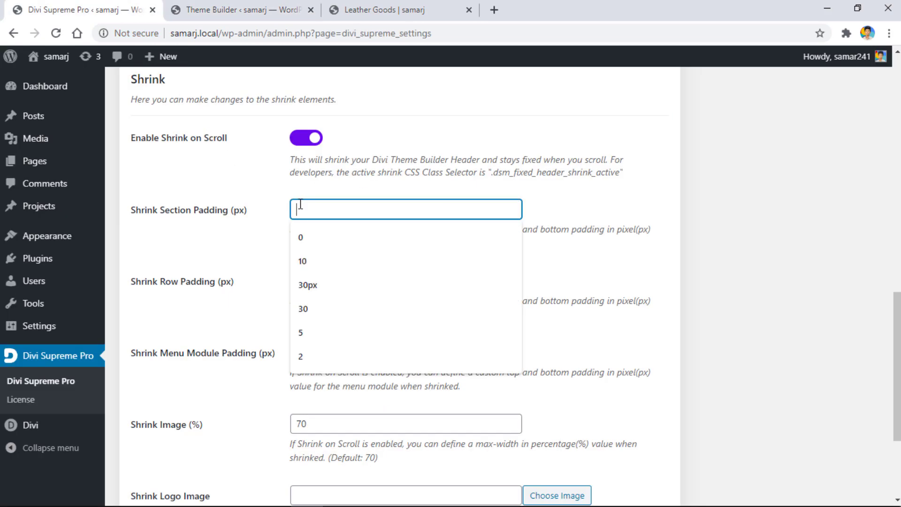
type("0")
left_click(240, 236)
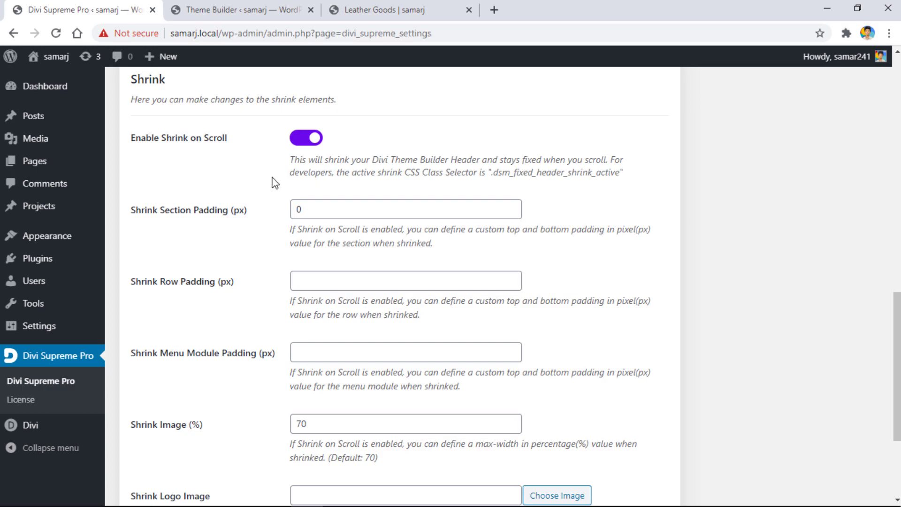
Review the Shrink Row Padding and Shrink Menu Module Padding settings
left_click(333, 279)
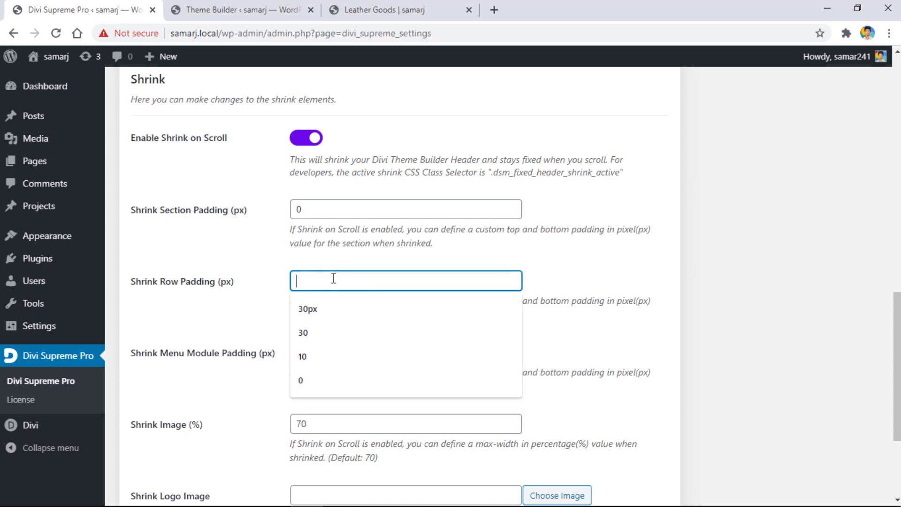
left_click(257, 285)
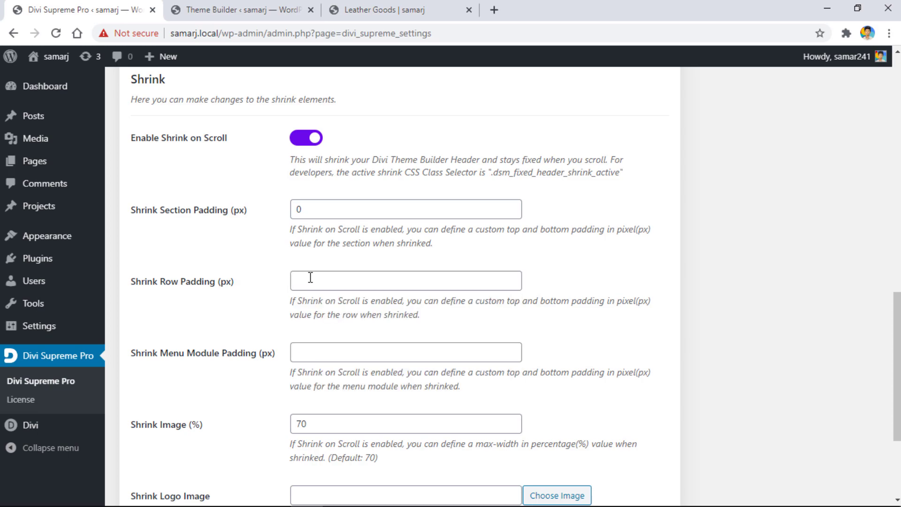
left_click_drag(166, 284, 224, 287)
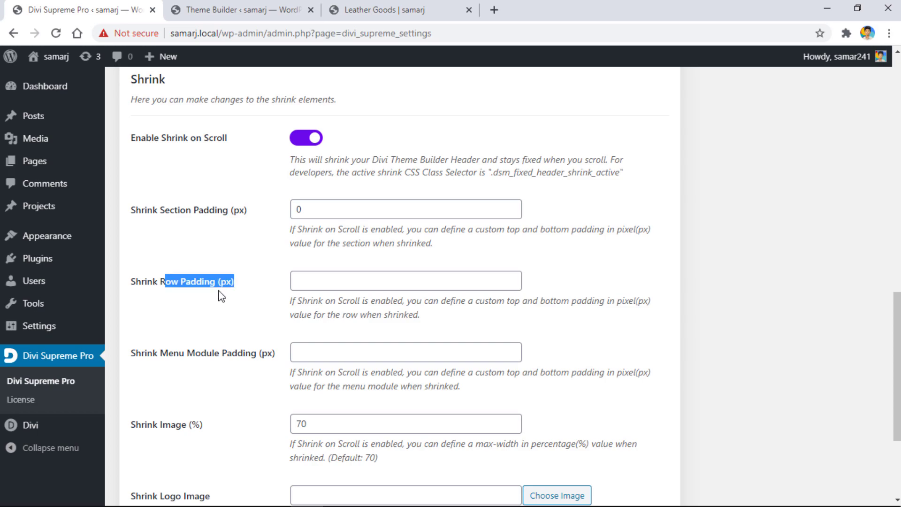
left_click(170, 297)
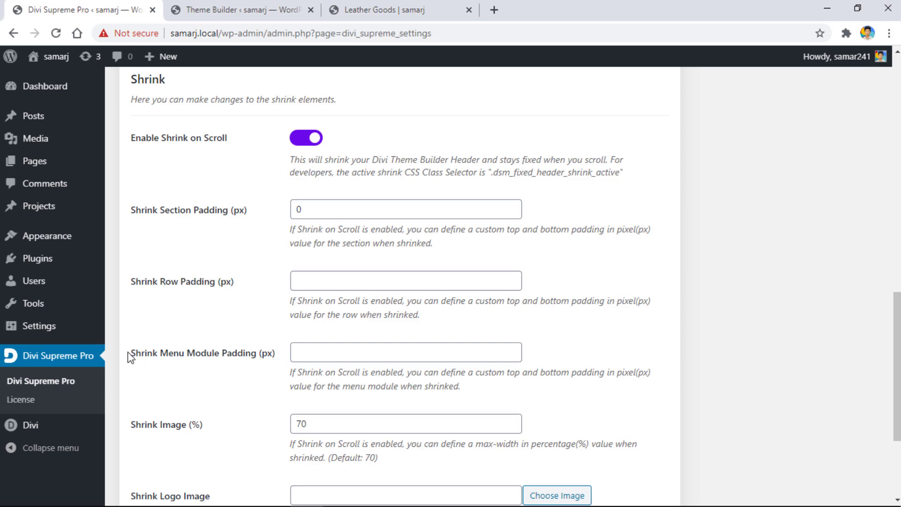
left_click_drag(130, 354, 257, 362)
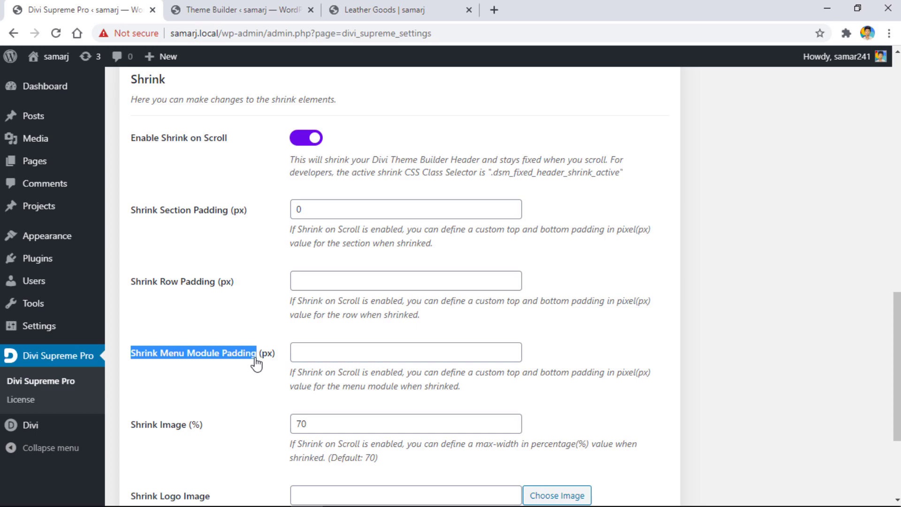
left_click(257, 362)
Save the shrink header settings and reload the Leather Goods page with F5
scroll(328, 359, "down", 2)
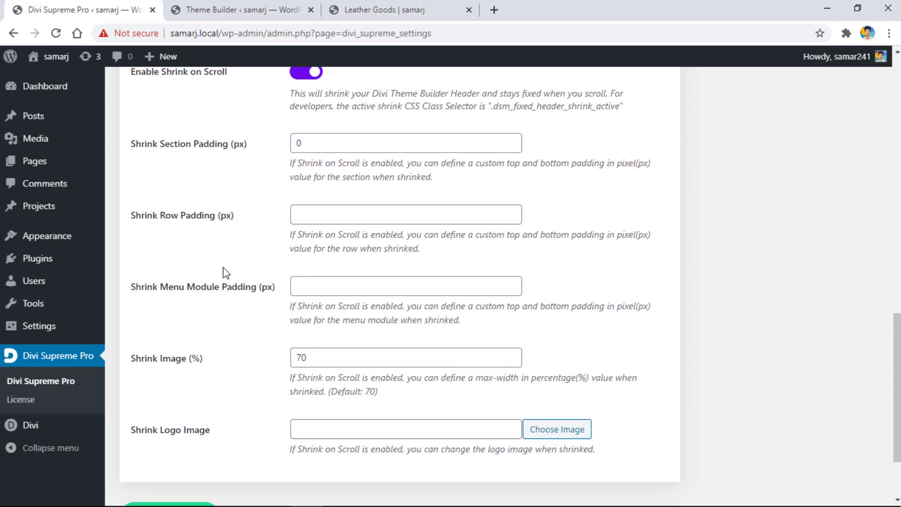
scroll(225, 274, "down", 2)
left_click(181, 425)
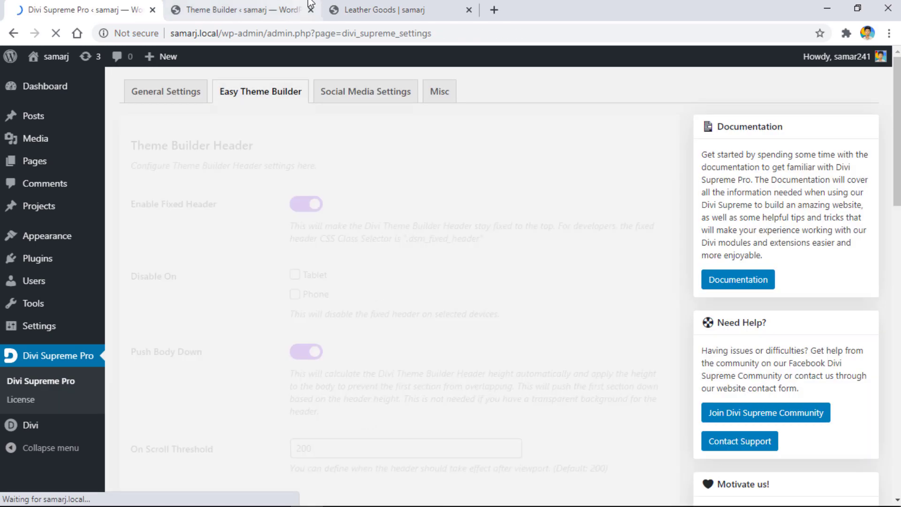
left_click(375, 9)
key("F5")
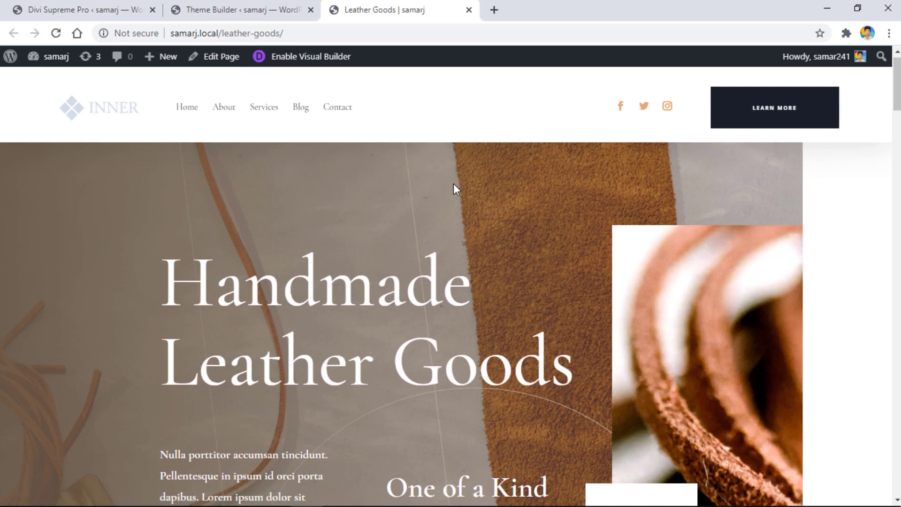
scroll(453, 184, "down", 18)
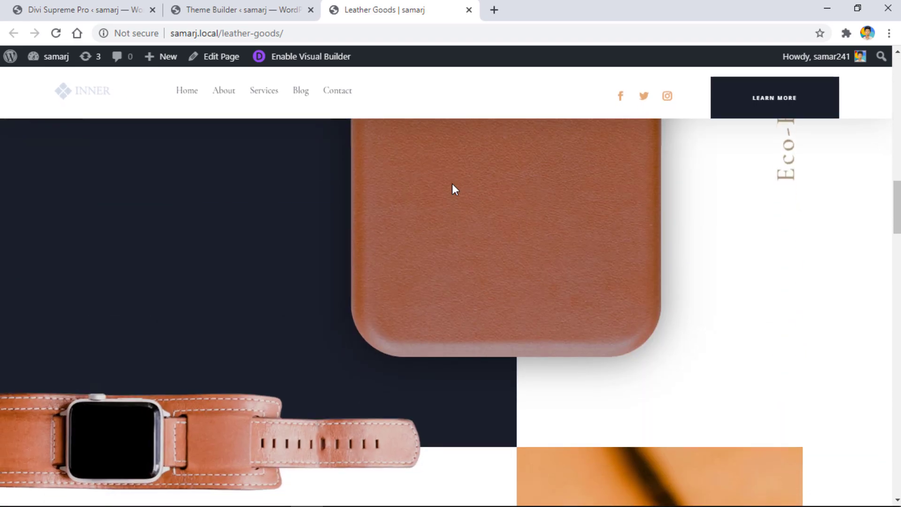
scroll(452, 184, "down", 15)
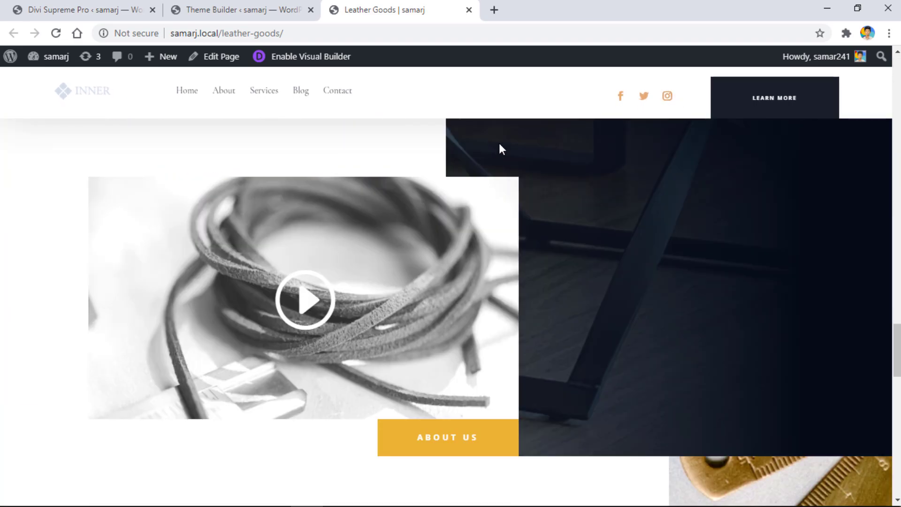
scroll(455, 161, "up", 20)
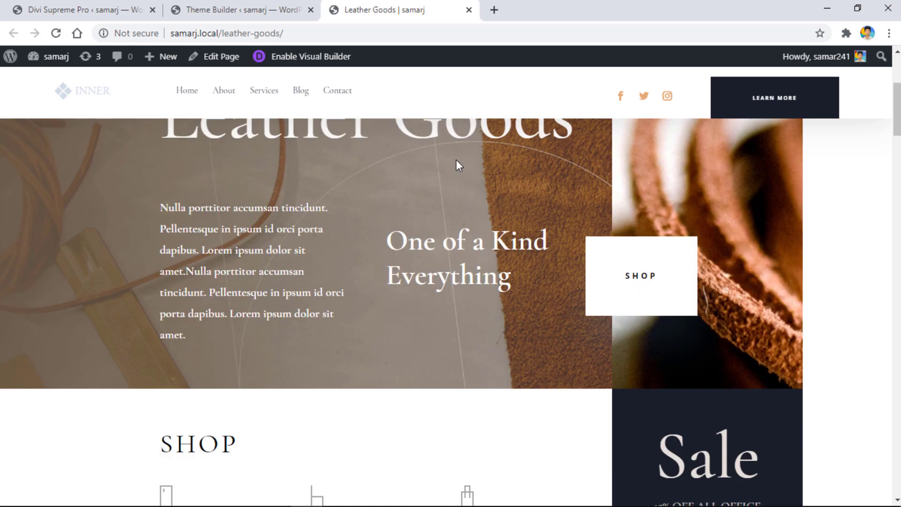
scroll(457, 160, "up", 5)
scroll(456, 159, "down", 4)
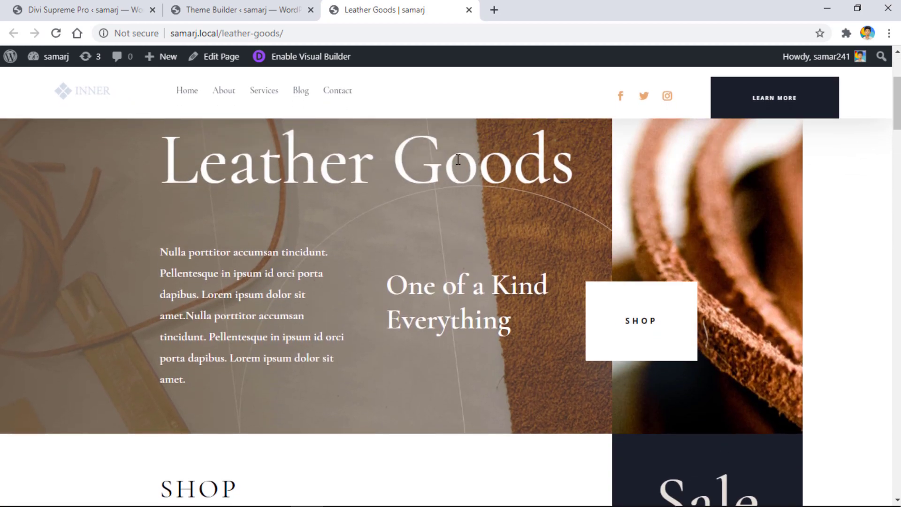
scroll(459, 160, "up", 4)
scroll(458, 160, "down", 6)
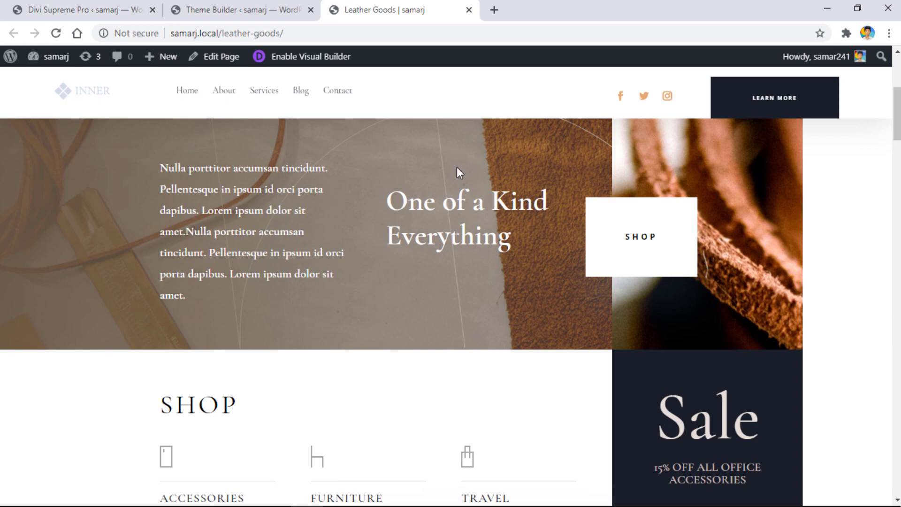
scroll(457, 169, "down", 5)
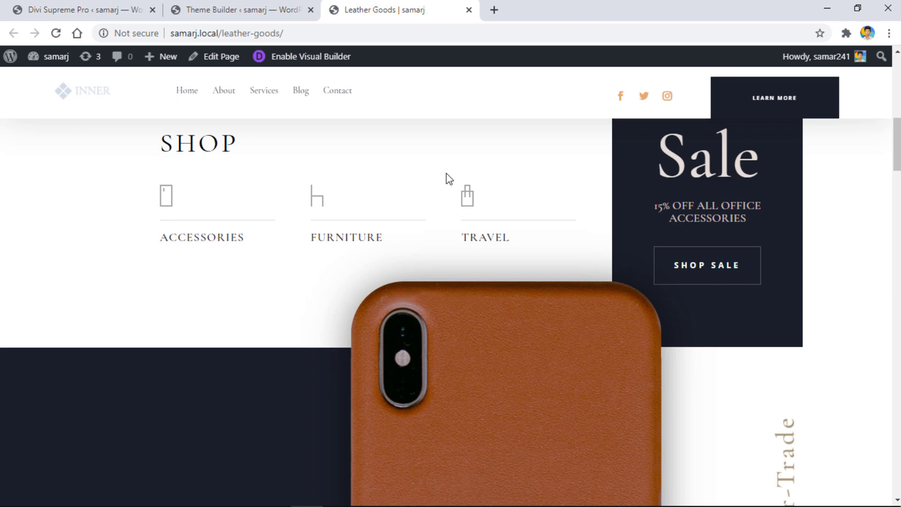
scroll(450, 178, "down", 8)
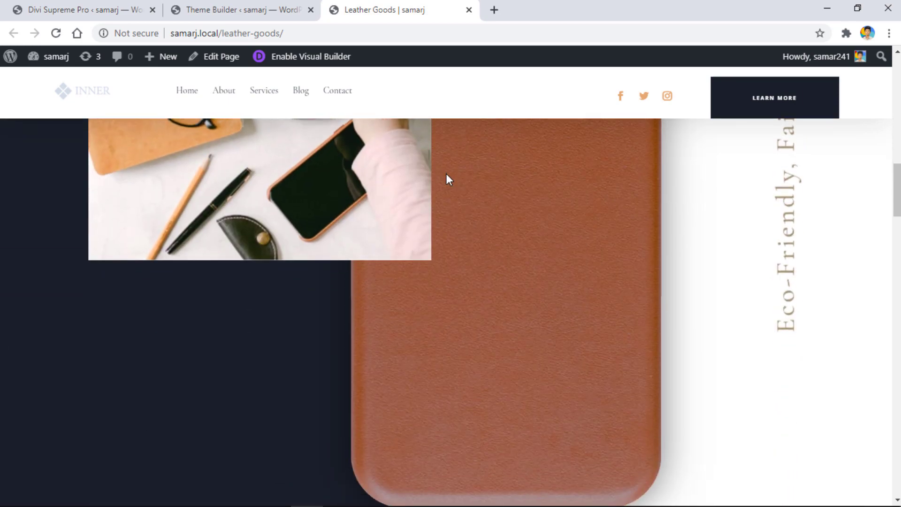
scroll(446, 174, "down", 10)
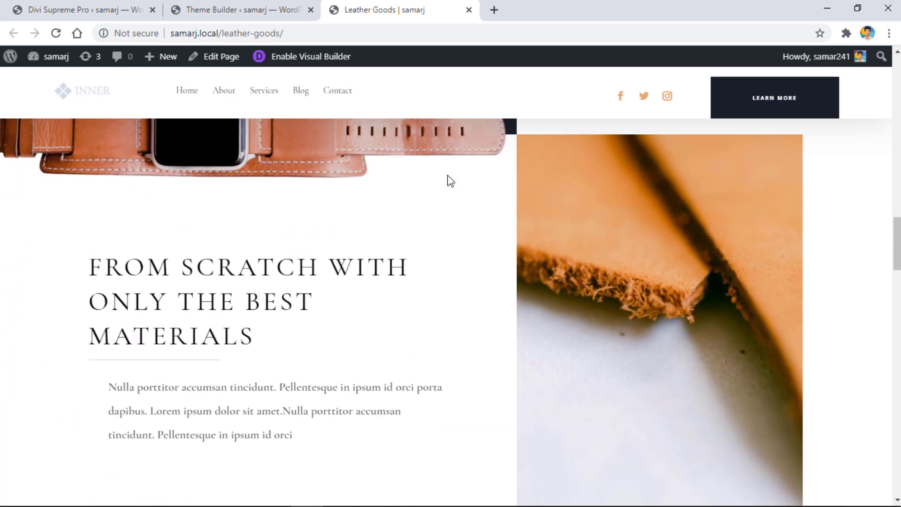
scroll(449, 182, "down", 15)
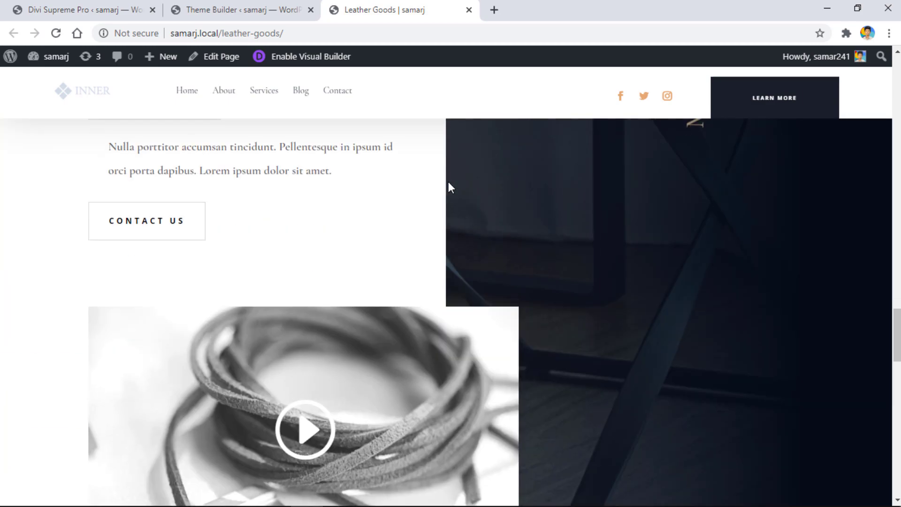
scroll(452, 183, "down", 14)
scroll(474, 175, "up", 16)
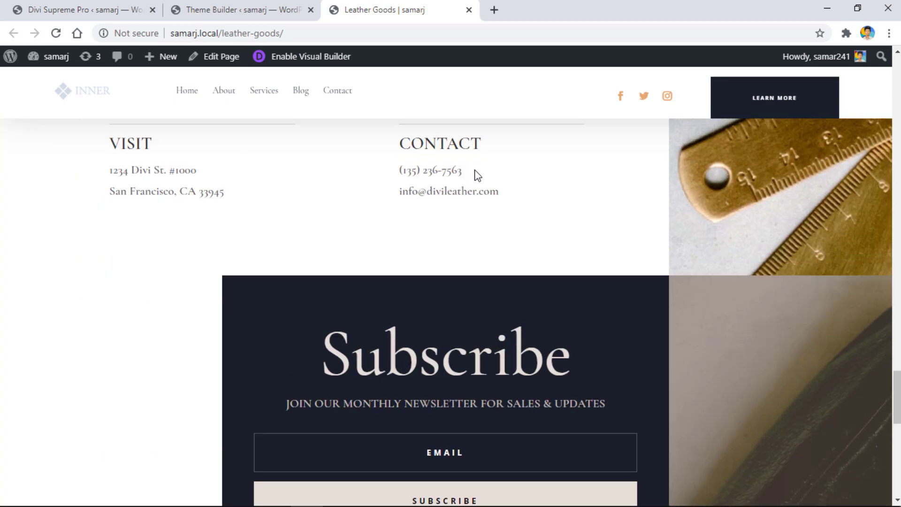
scroll(886, 350, "up", 15)
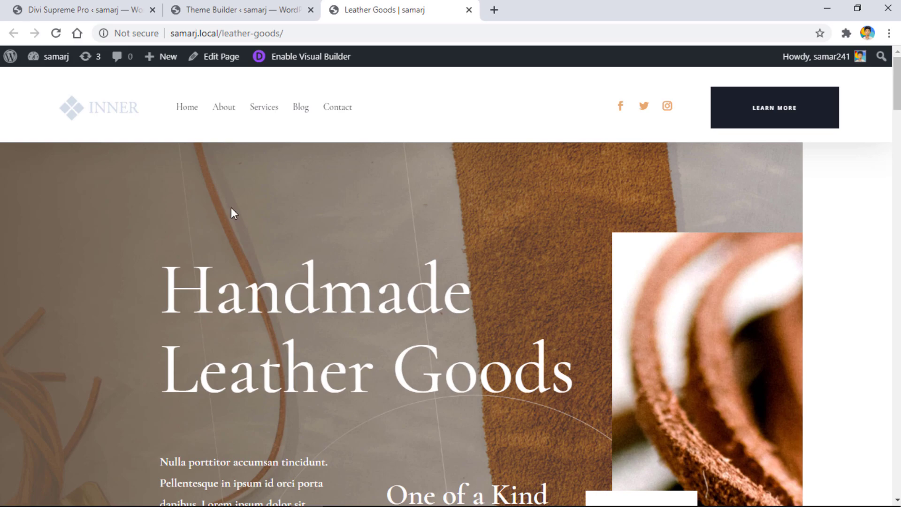
Pick the LOUDNICK logo from the media library as the Shrink Logo Image
key("ctrl+1")
scroll(366, 241, "down", 18)
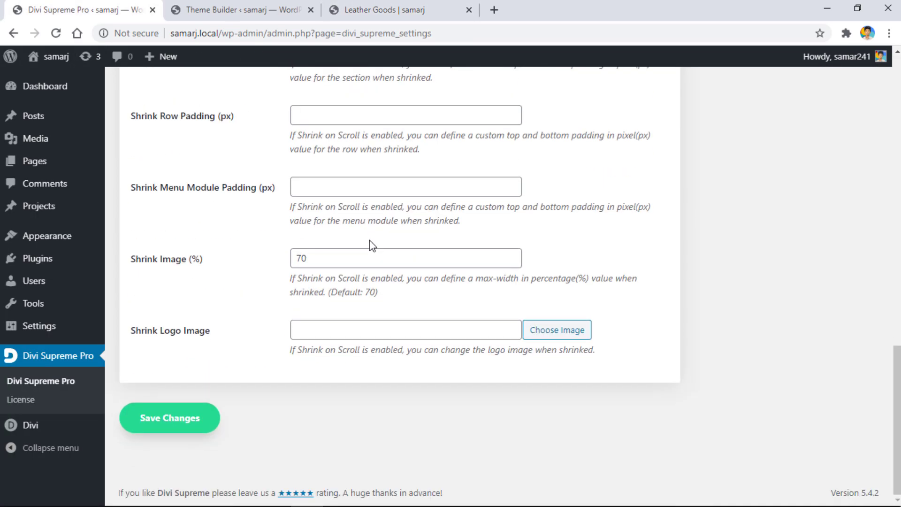
key("ctrl+3")
scroll(351, 230, "down", 7)
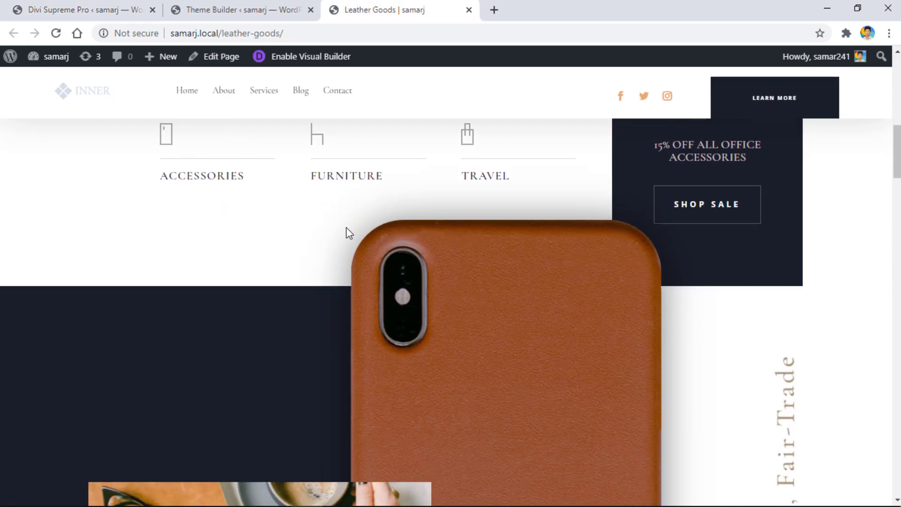
scroll(5, 143, "up", 9)
key("ctrl+1")
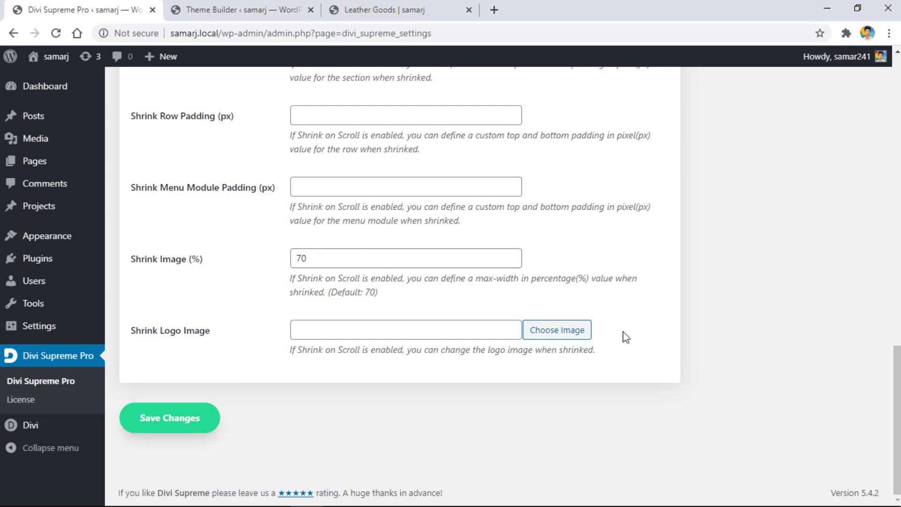
left_click(564, 336)
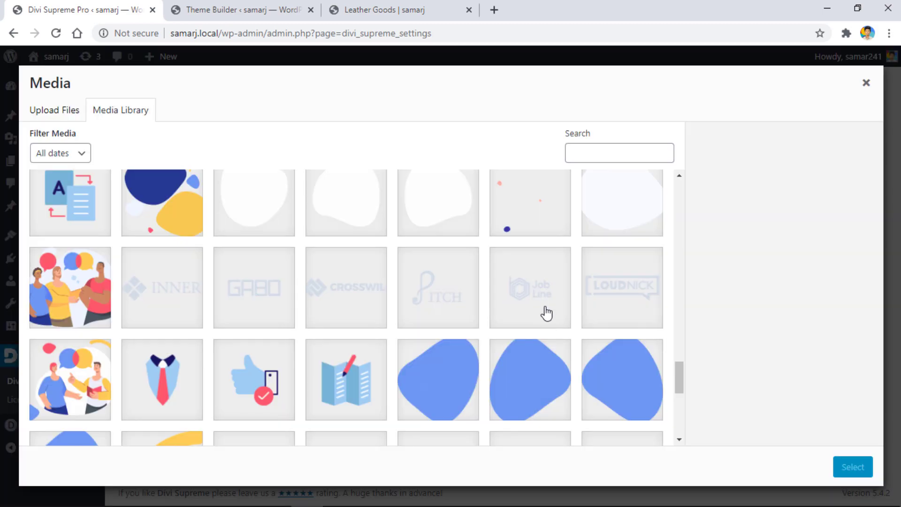
left_click(615, 292)
left_click(850, 468)
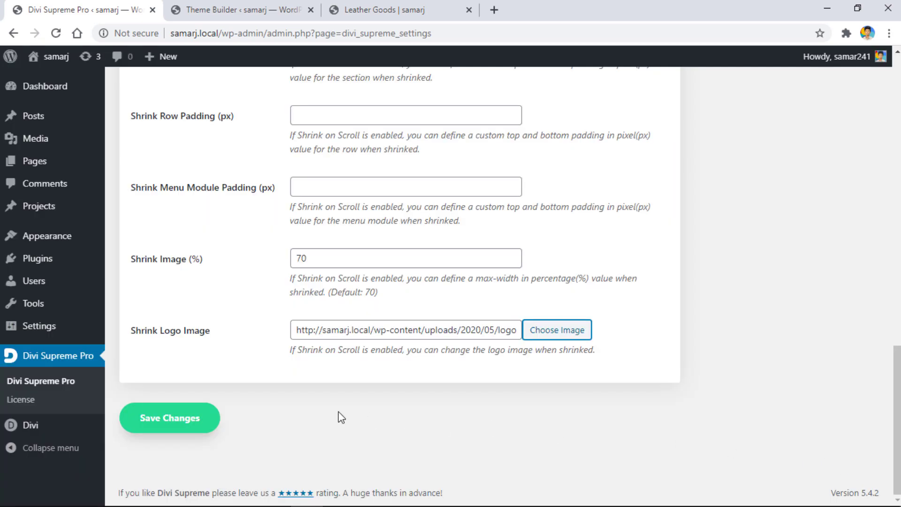
Save the settings and refresh the Leather Goods page to load the new logo
left_click(180, 418)
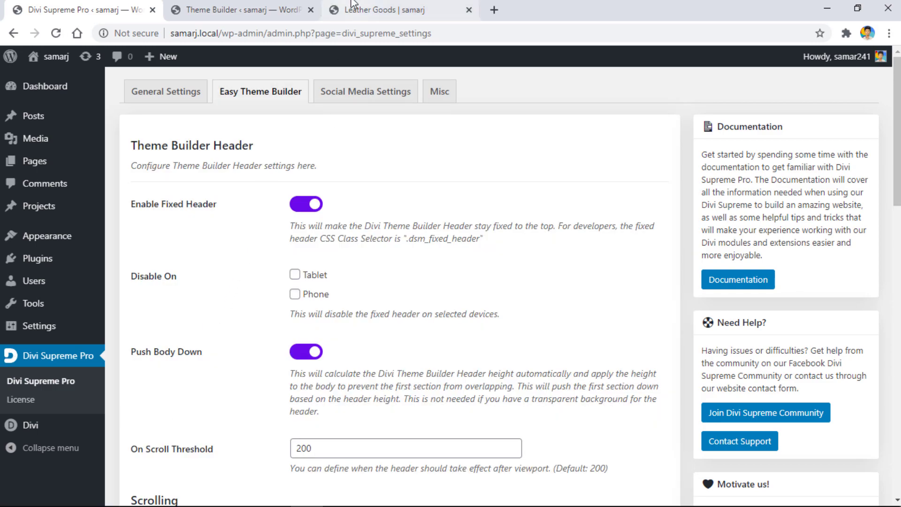
left_click(385, 9)
key("F5")
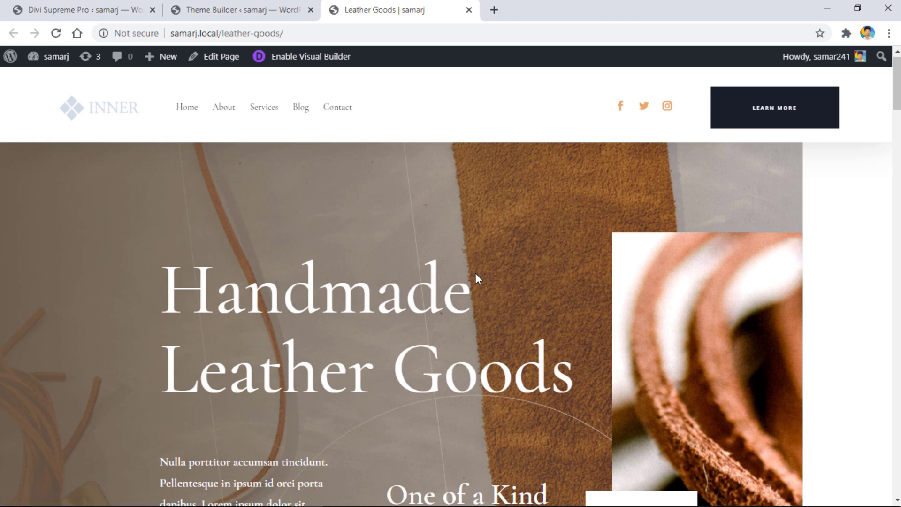
scroll(356, 242, "down", 6)
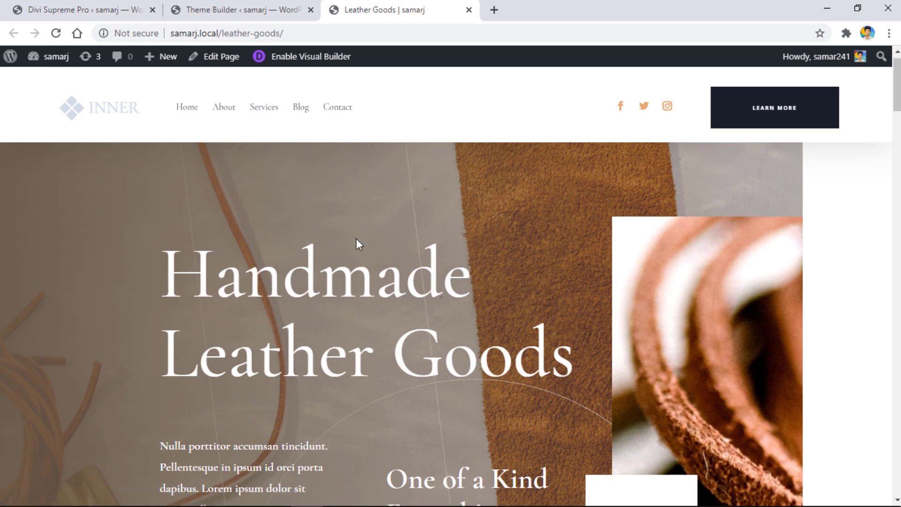
scroll(356, 242, "down", 8)
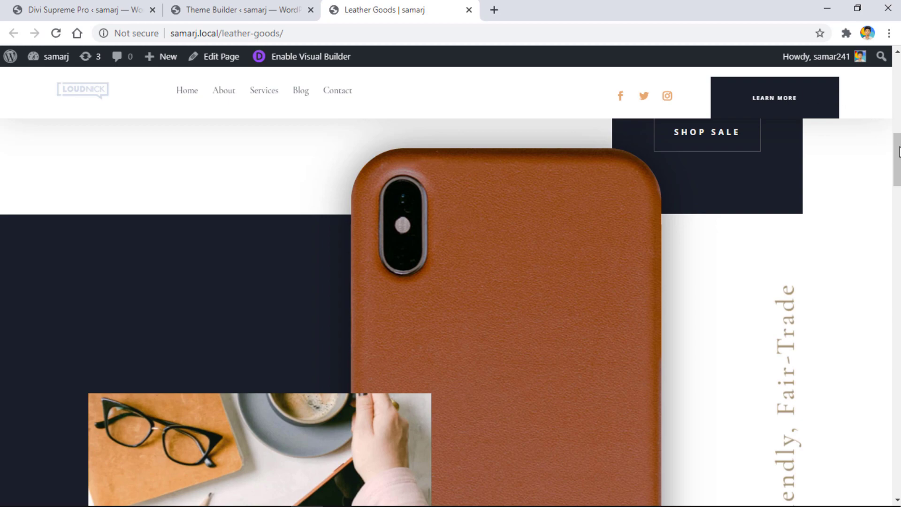
left_click_drag(899, 152, 899, 70)
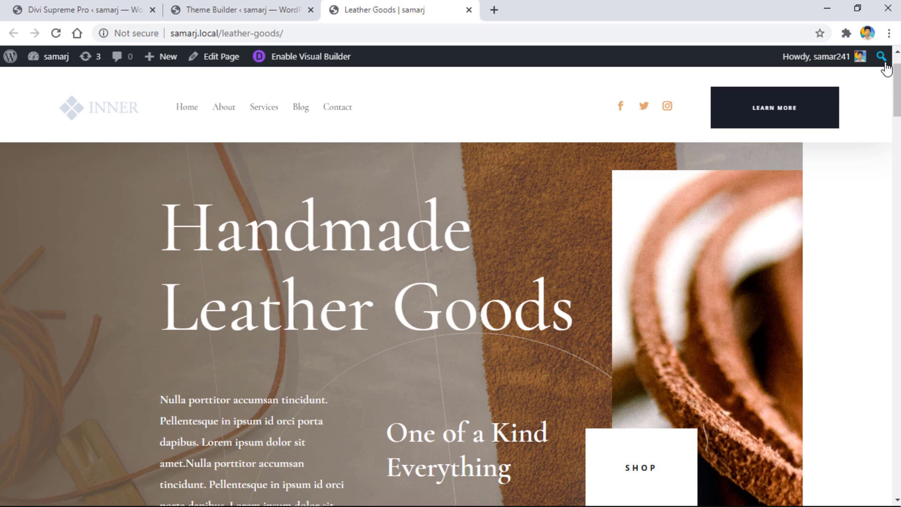
scroll(898, 289, "down", 20)
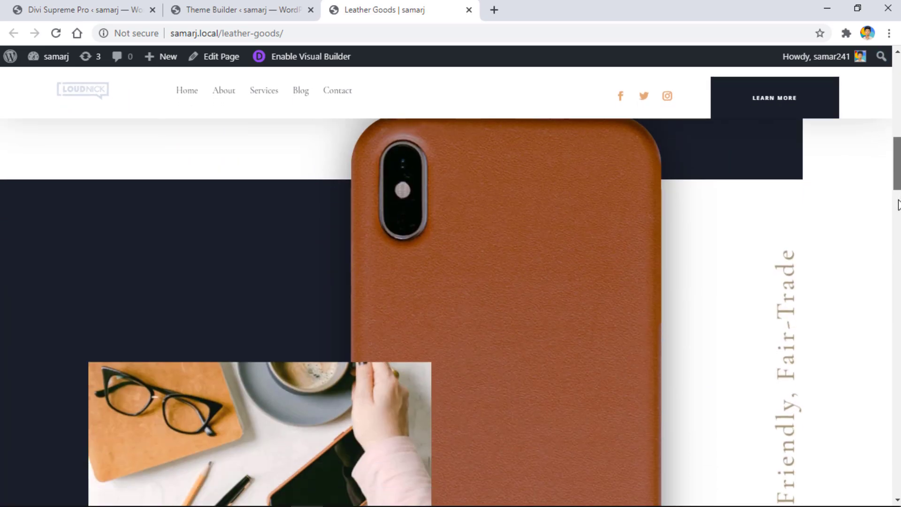
scroll(898, 290, "down", 20)
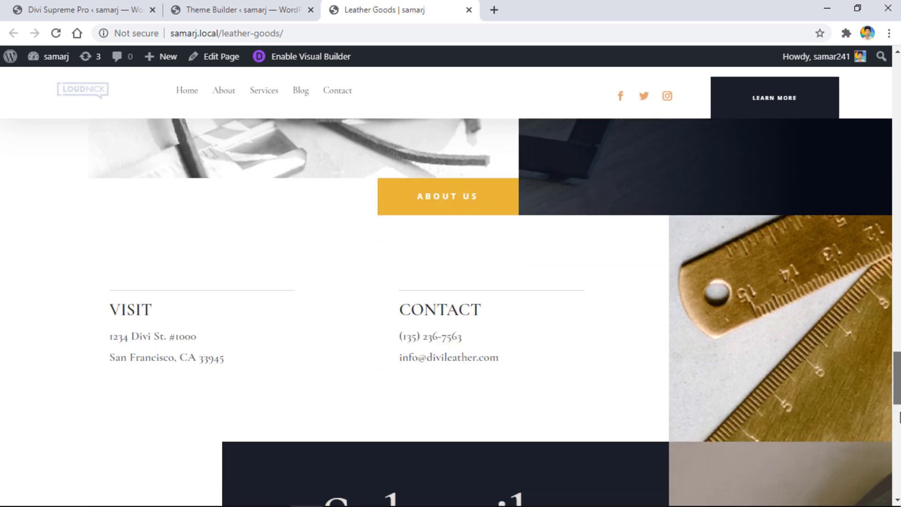
scroll(900, 430, "down", 3)
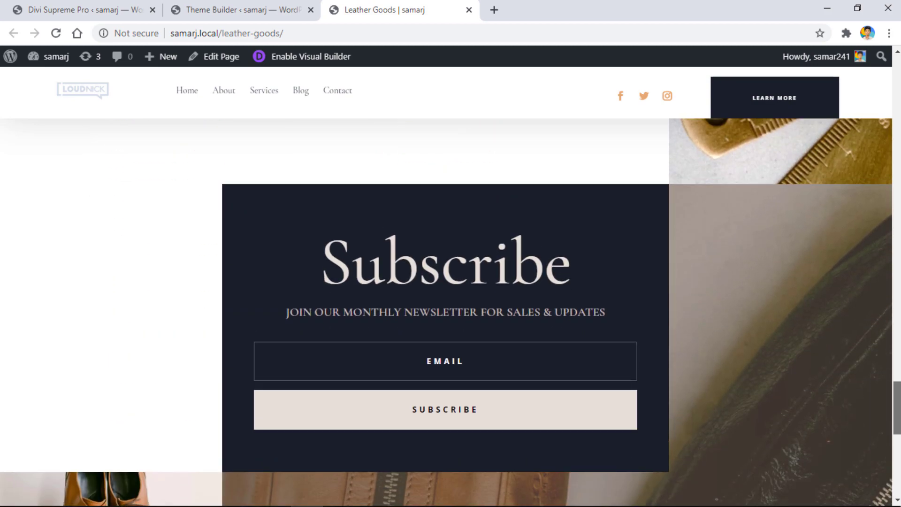
scroll(898, 408, "down", 1)
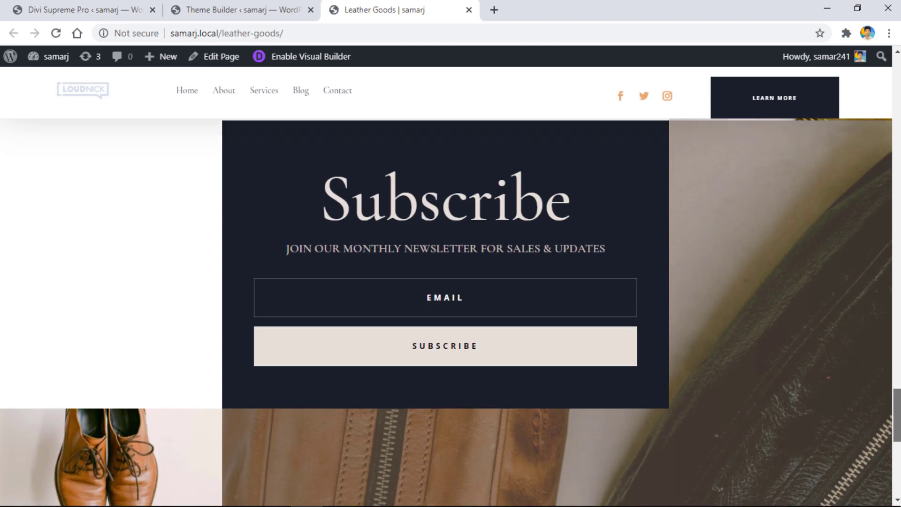
scroll(897, 409, "down", 9)
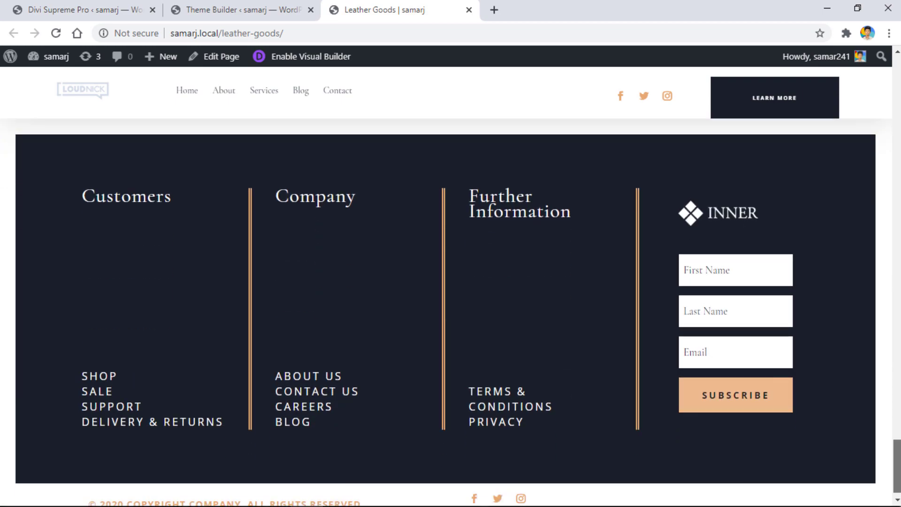
key("Home")
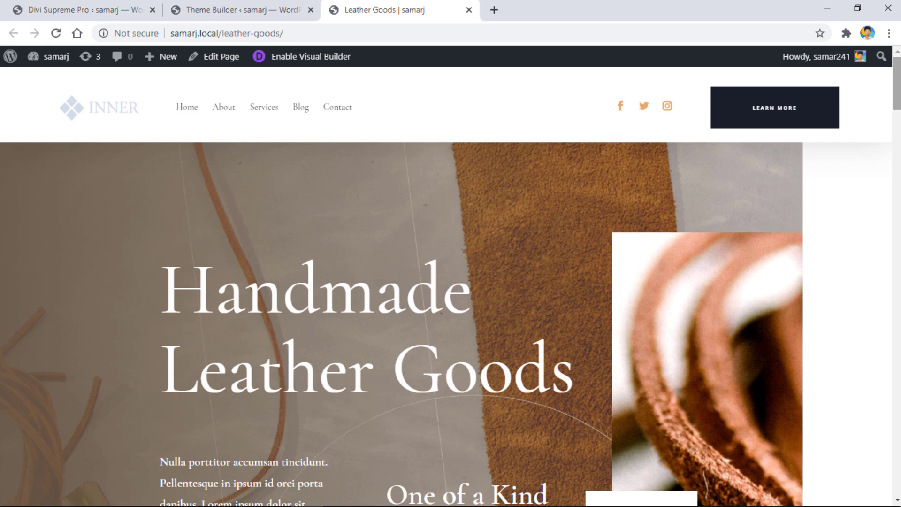